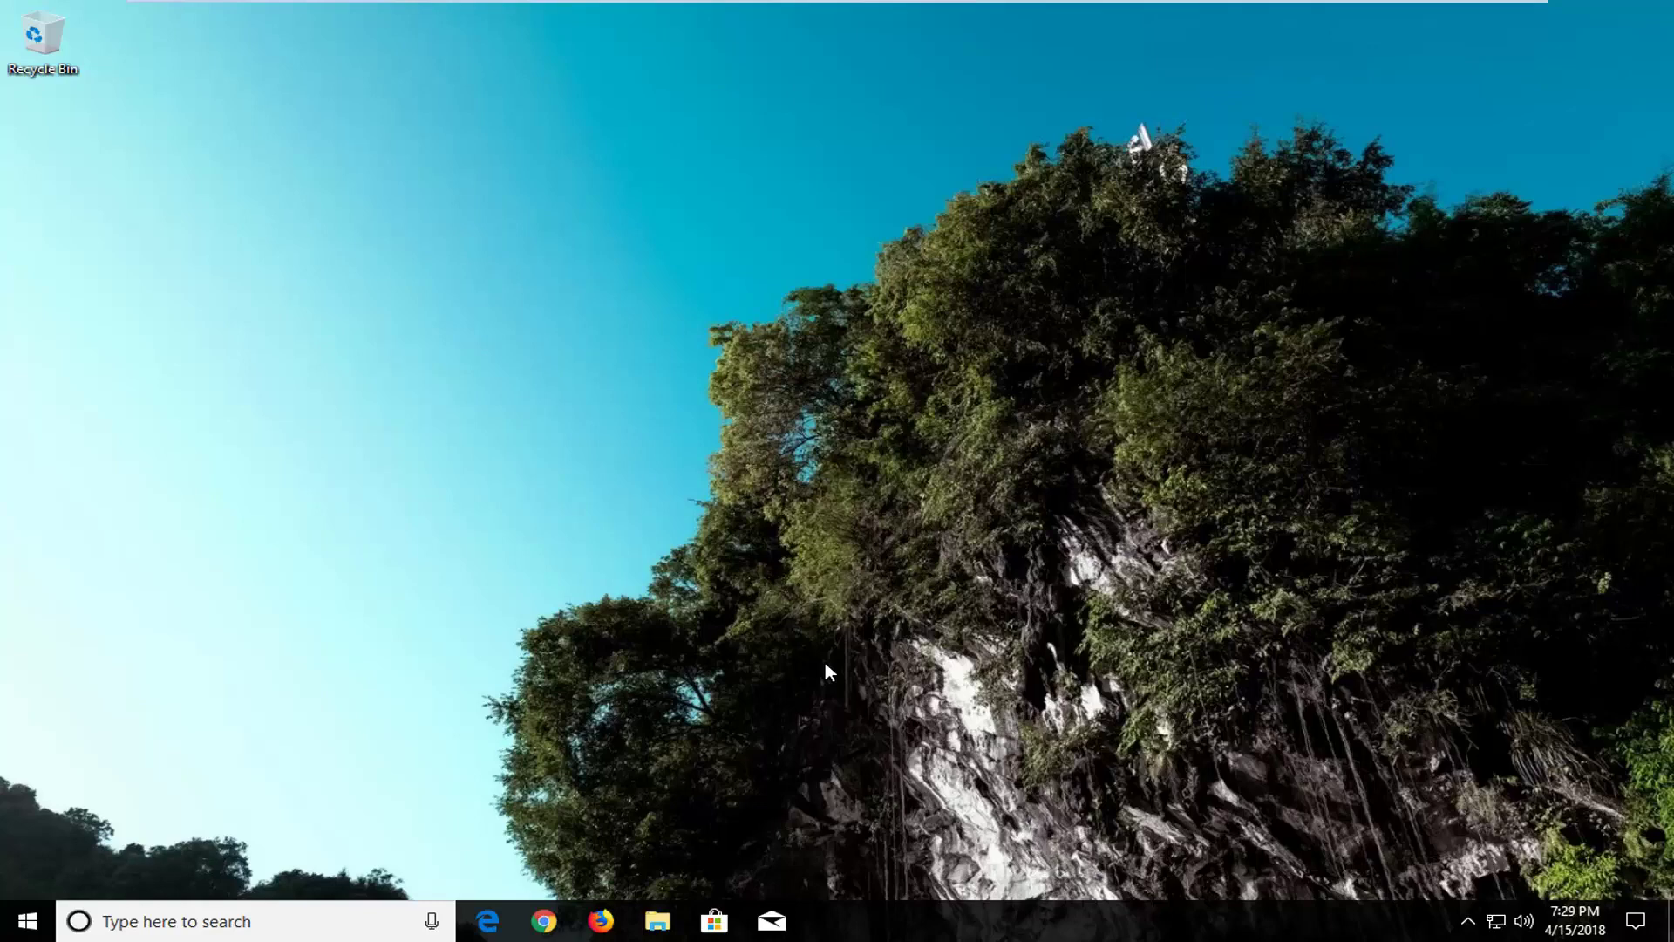
- Search the Start menu for 'reset' and open Reset this PC in Settings > Recovery
click(9, 914)
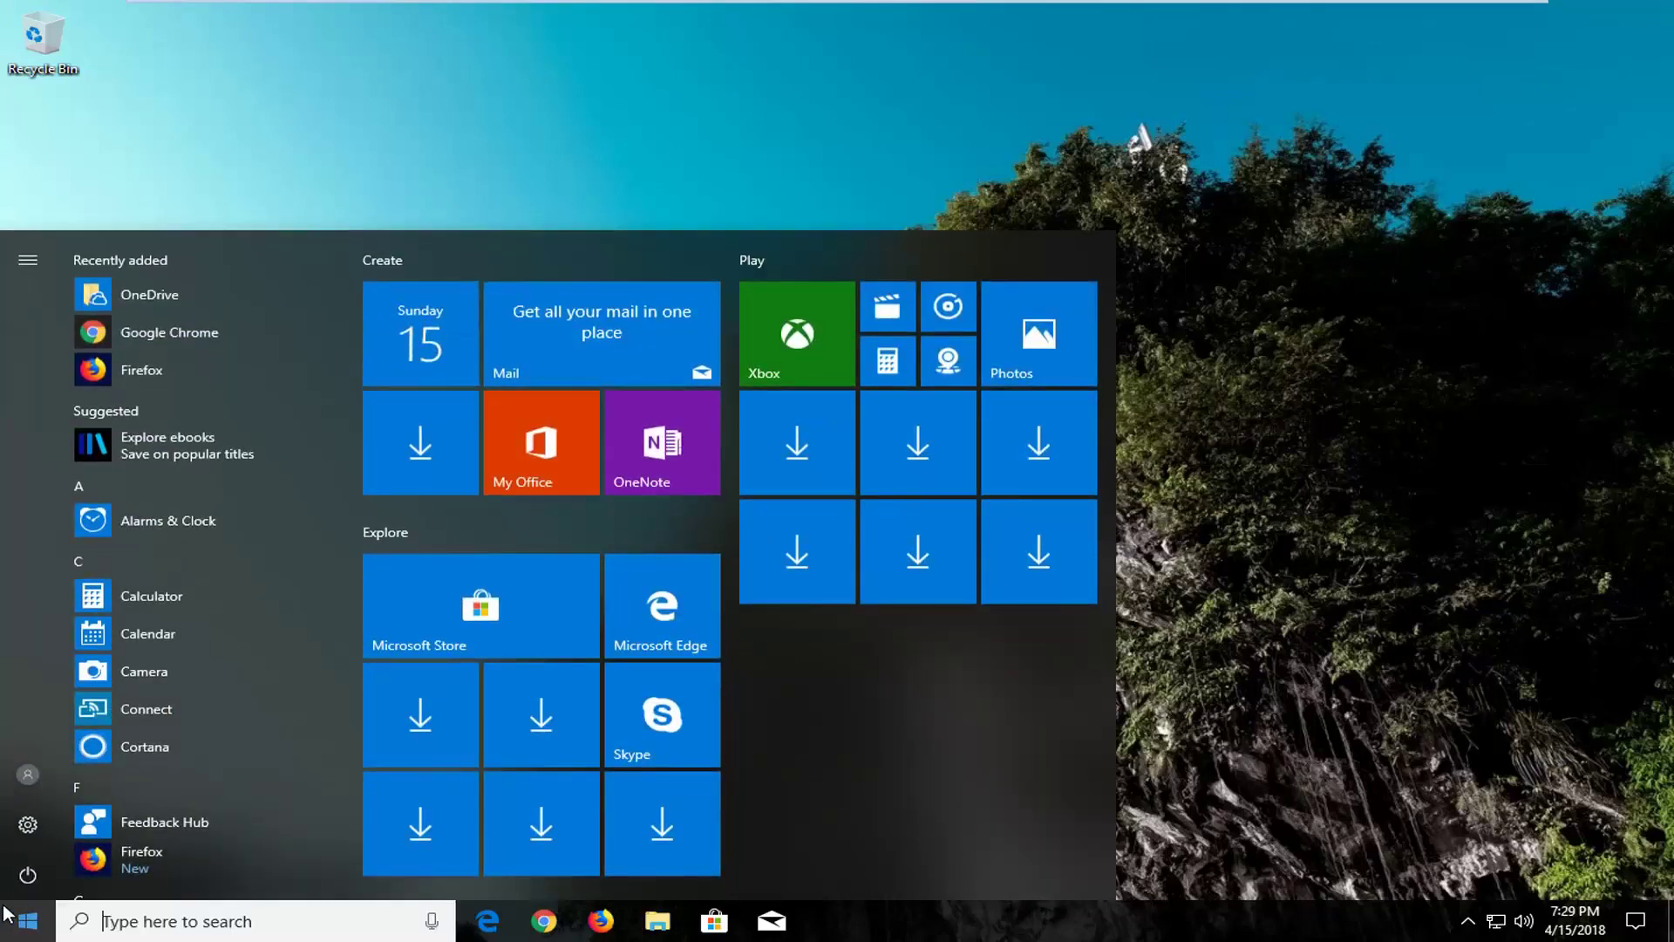
text(r)
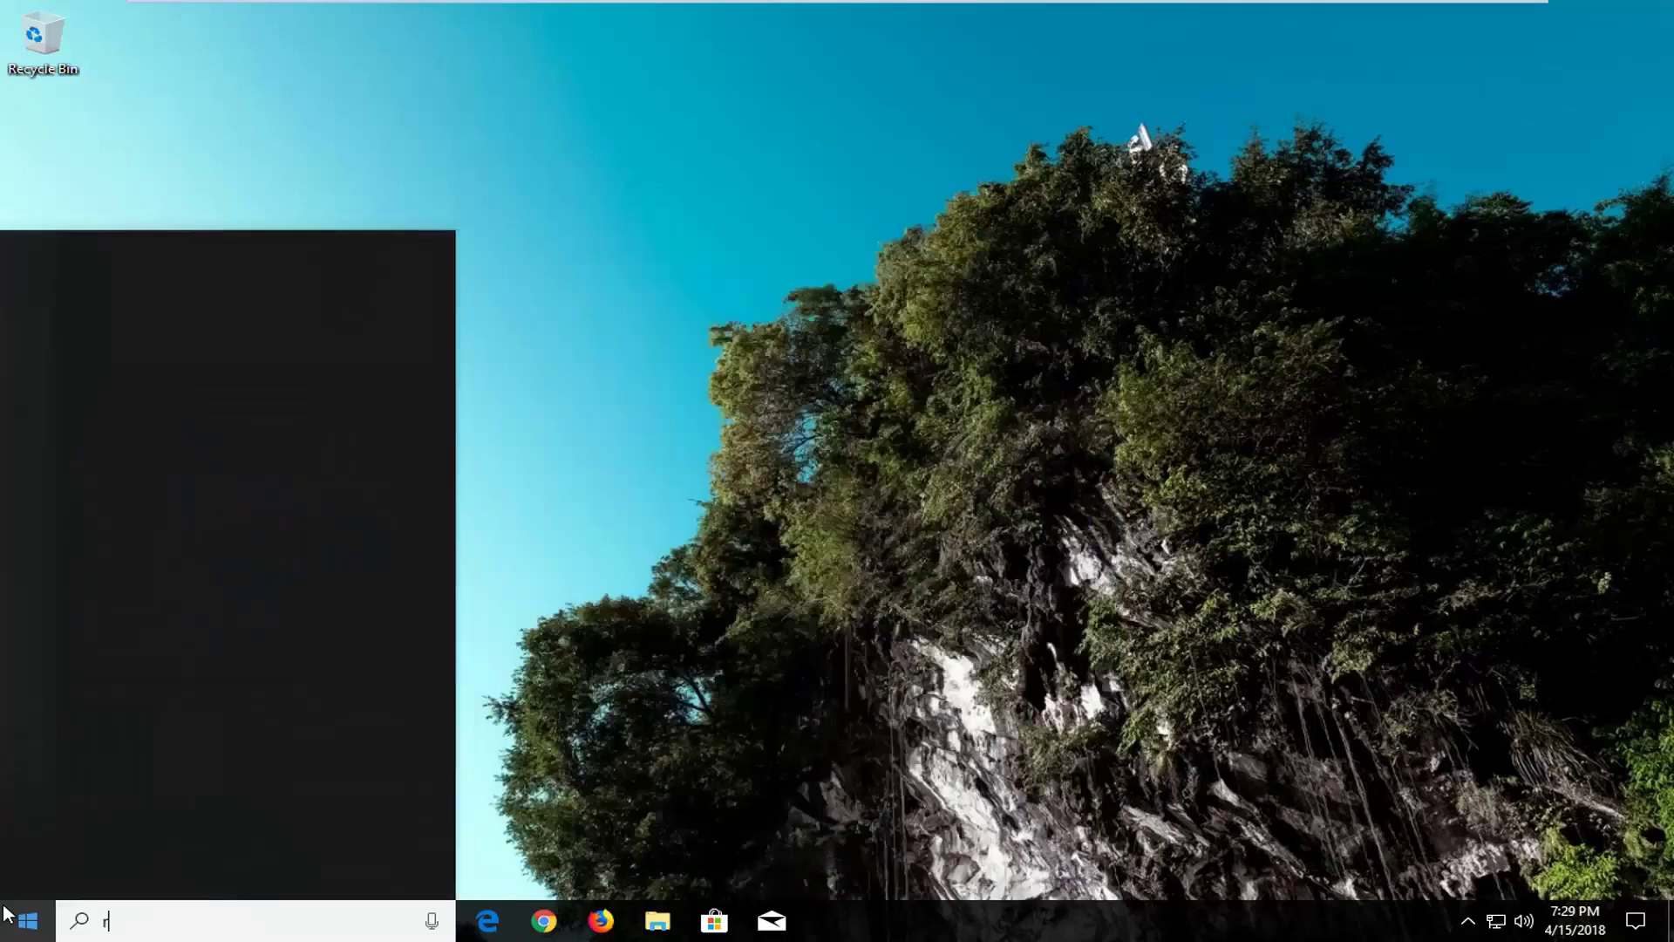
text(eset)
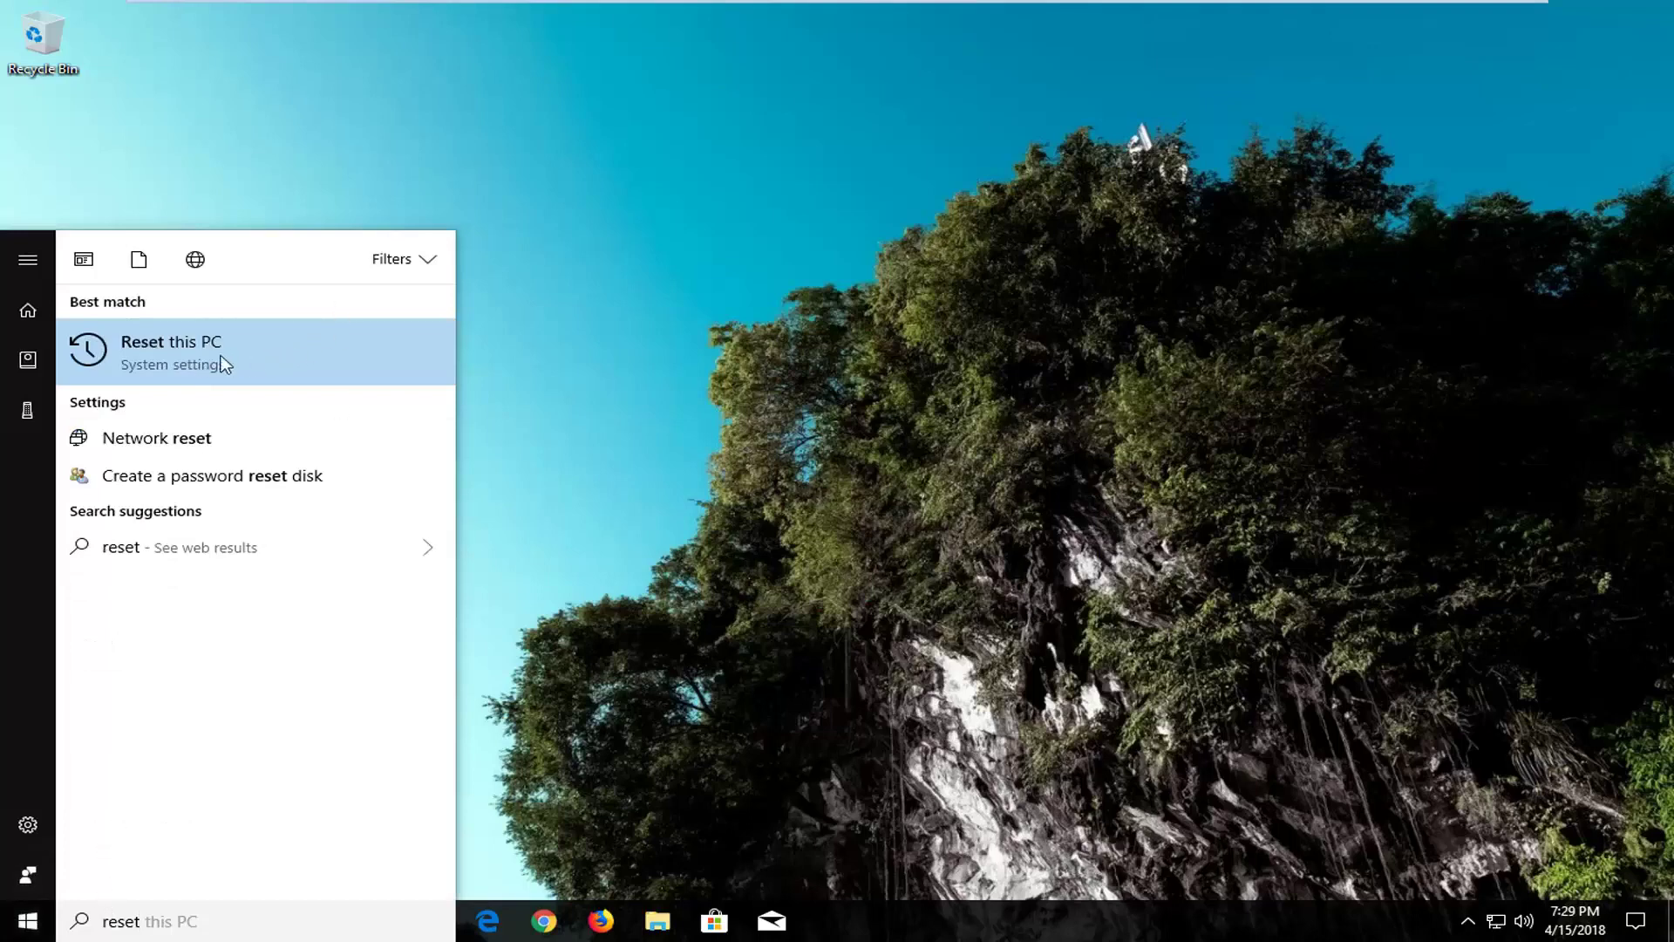
click(194, 362)
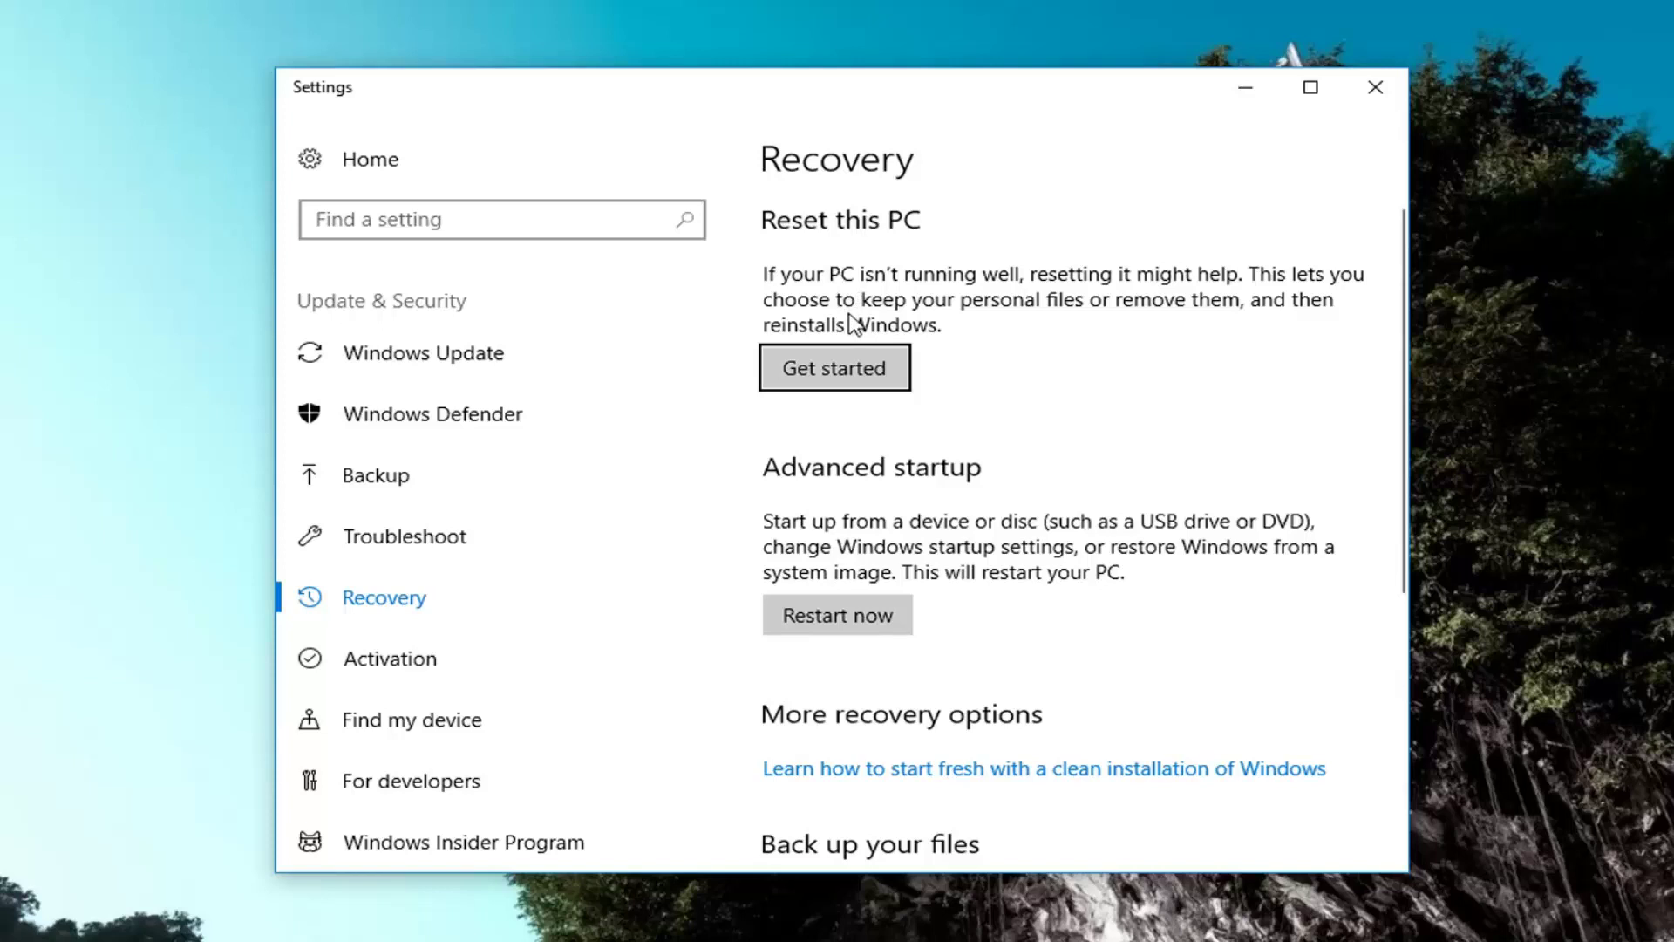
- Start Reset this PC and choose the Remove everything option
click(839, 376)
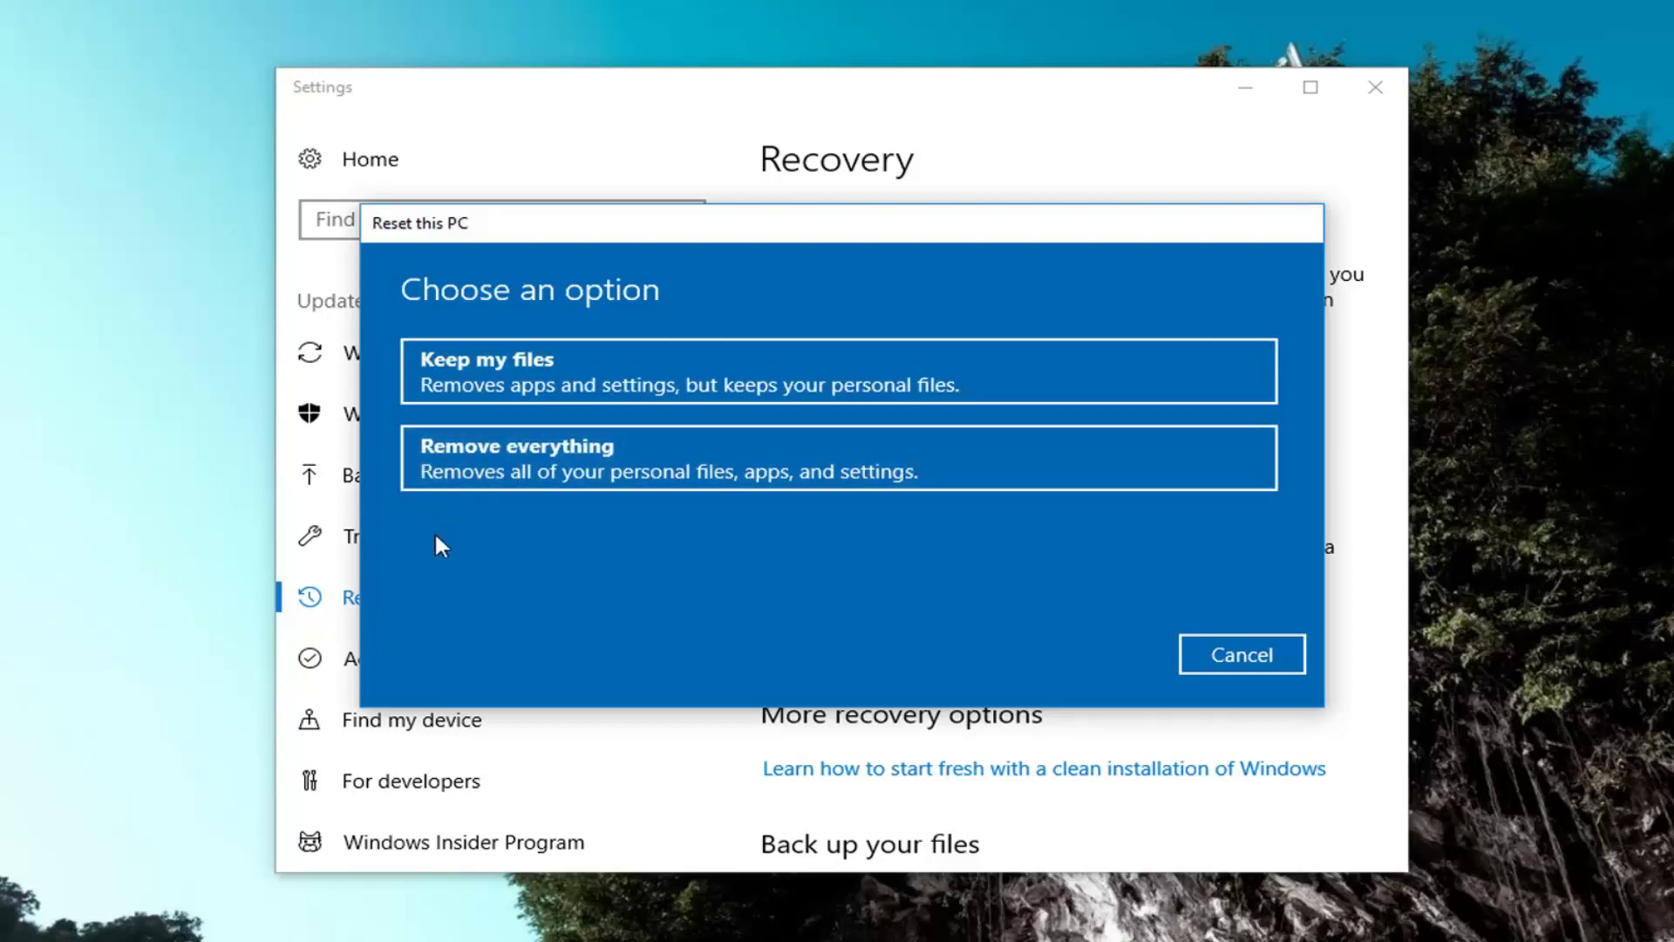
click(500, 462)
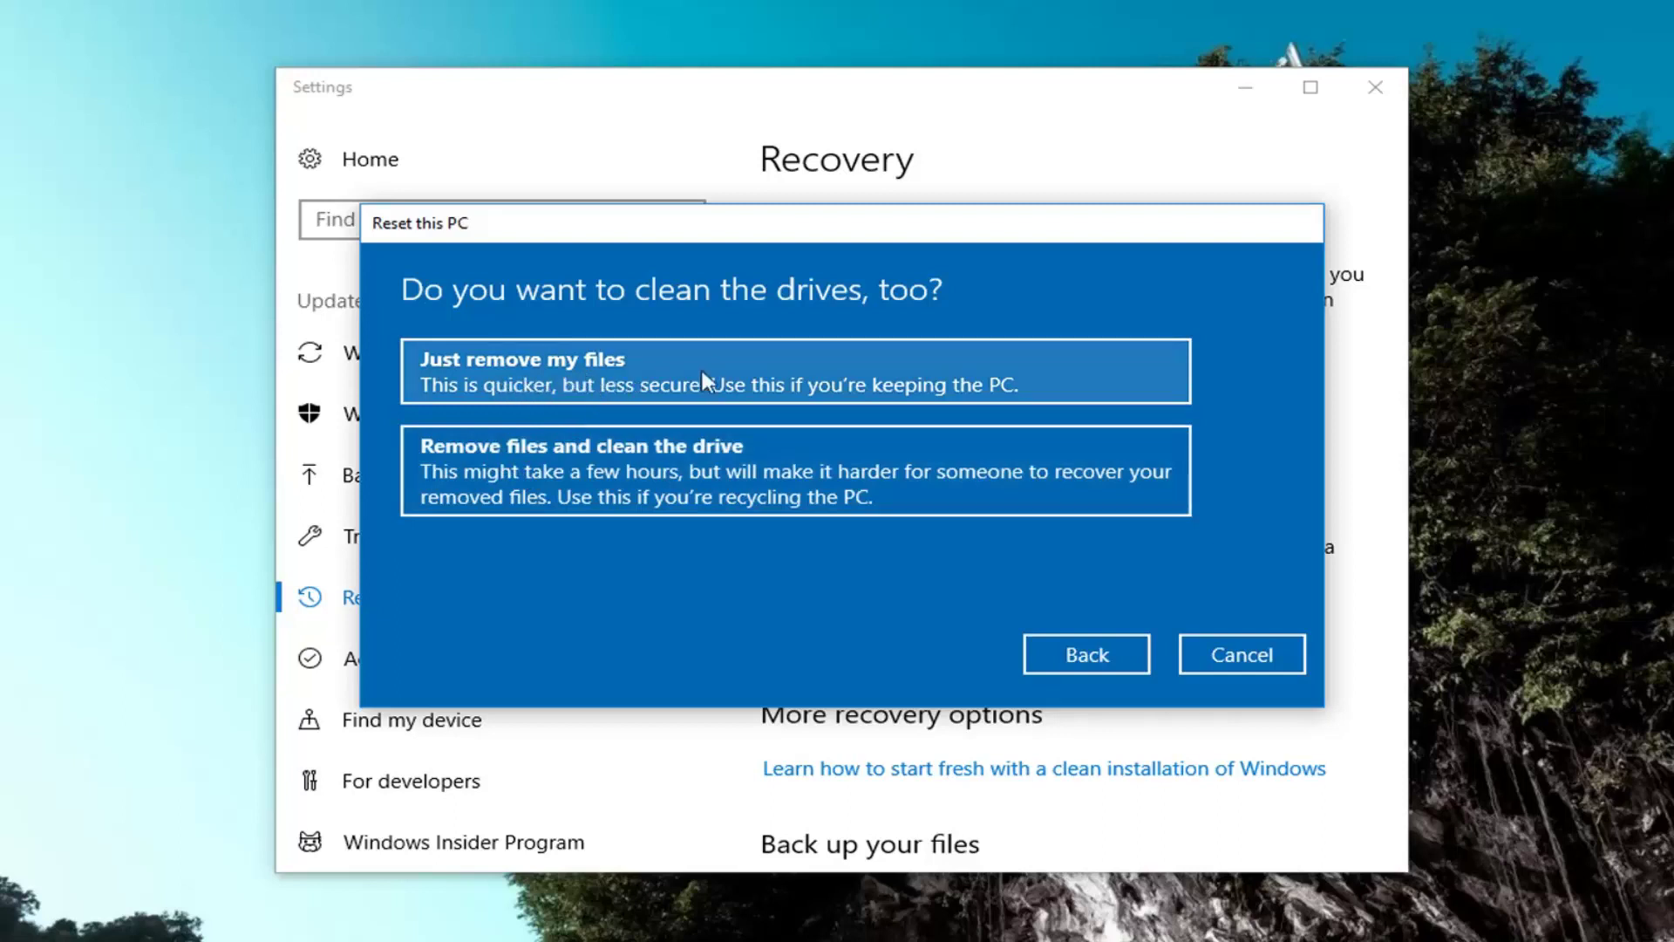
- Choose Just remove my files without cleaning the drive and confirm the reset
click(669, 383)
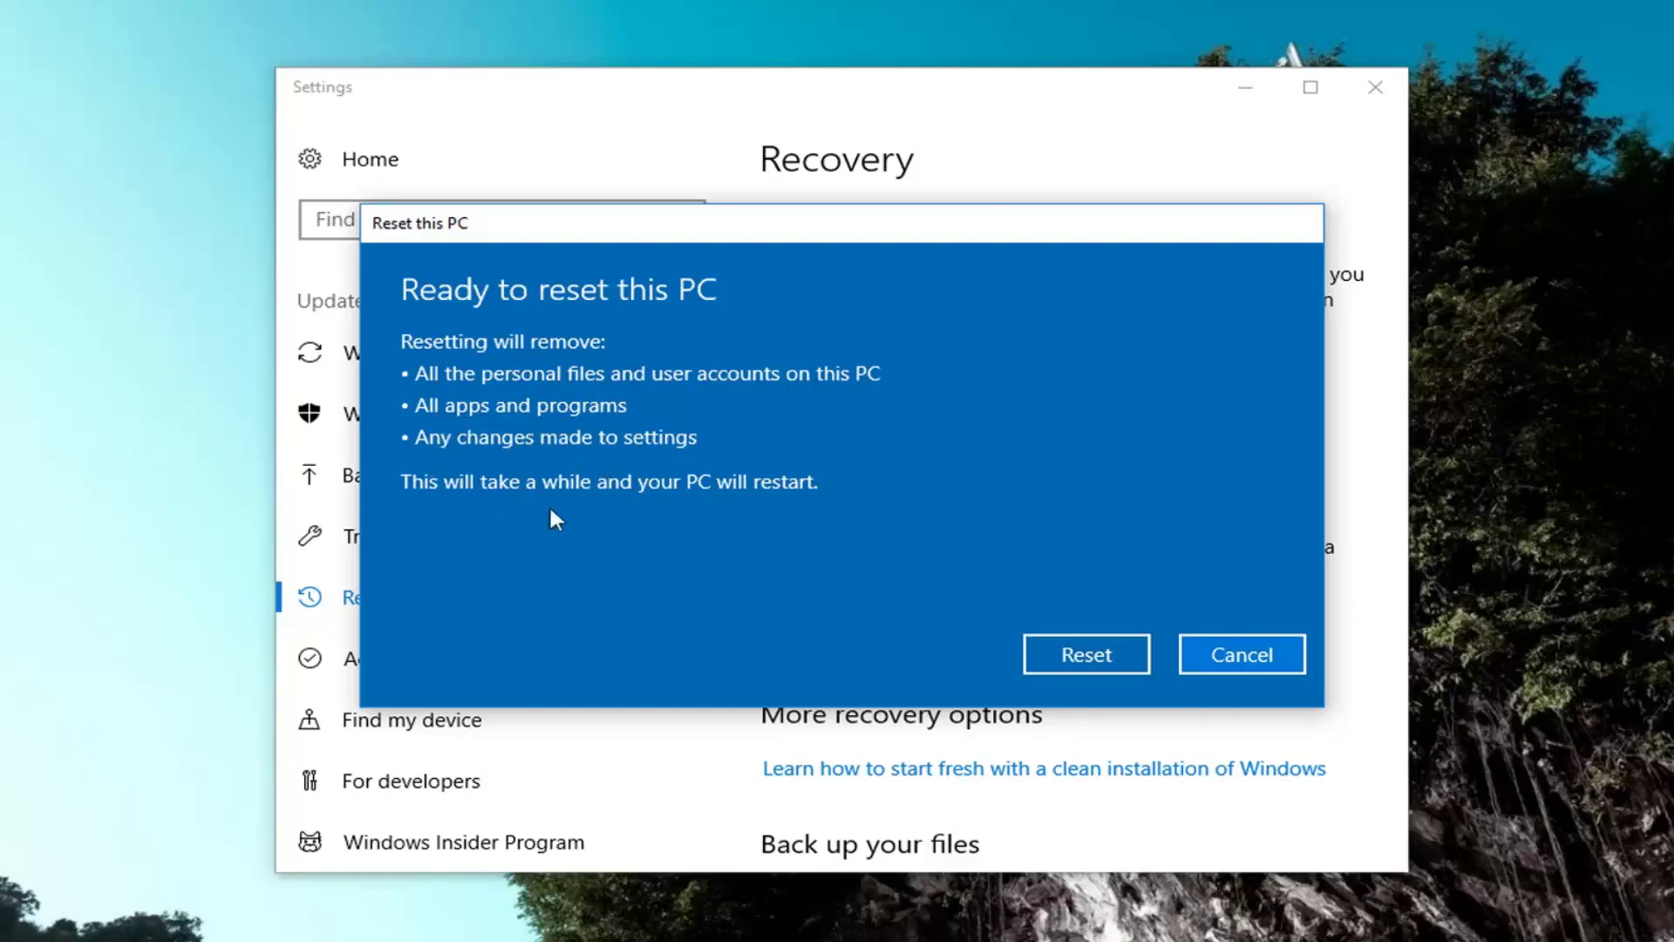
click(1071, 651)
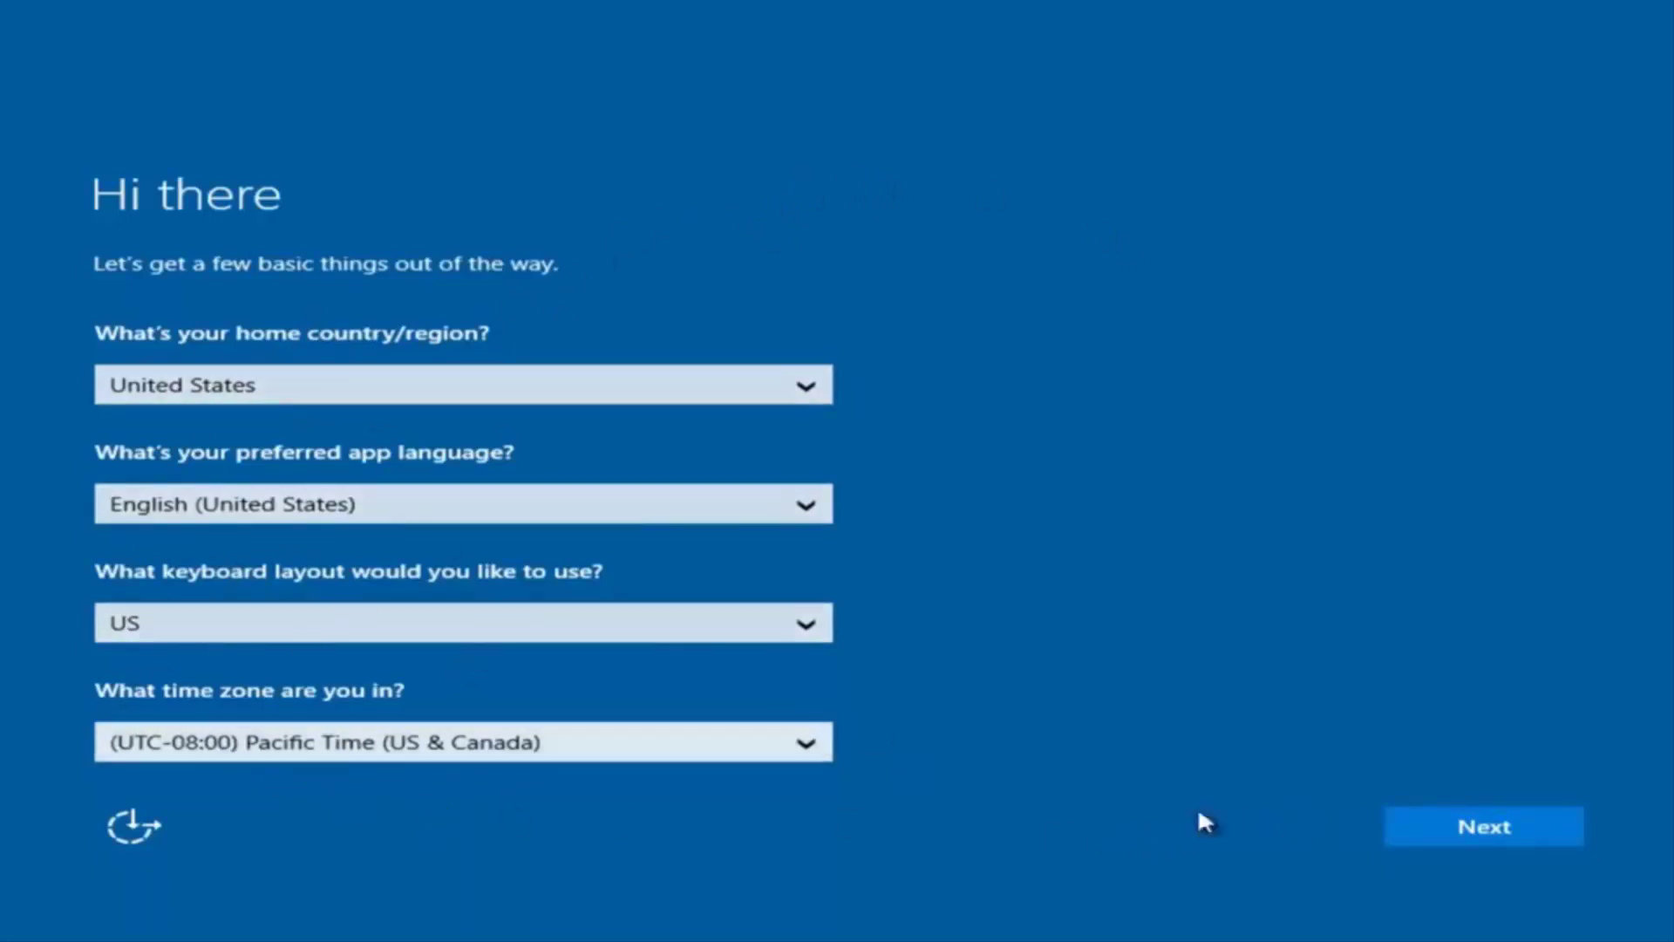
- Keep the United States region, language and keyboard defaults and accept the license terms
click(1500, 841)
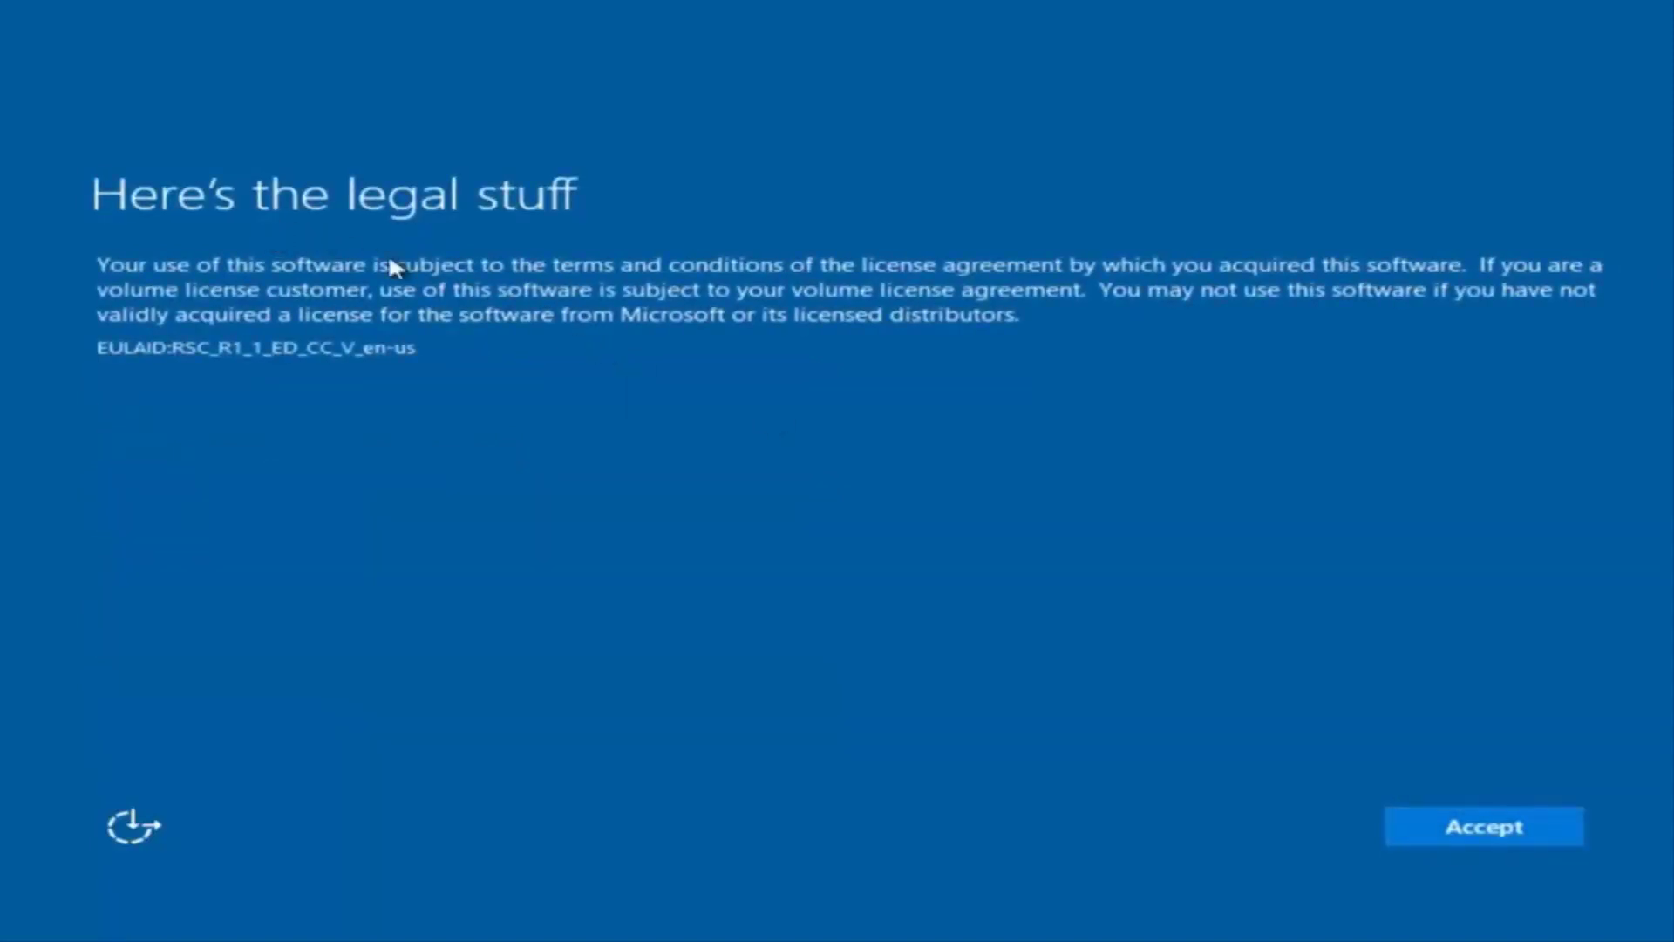
click(1503, 829)
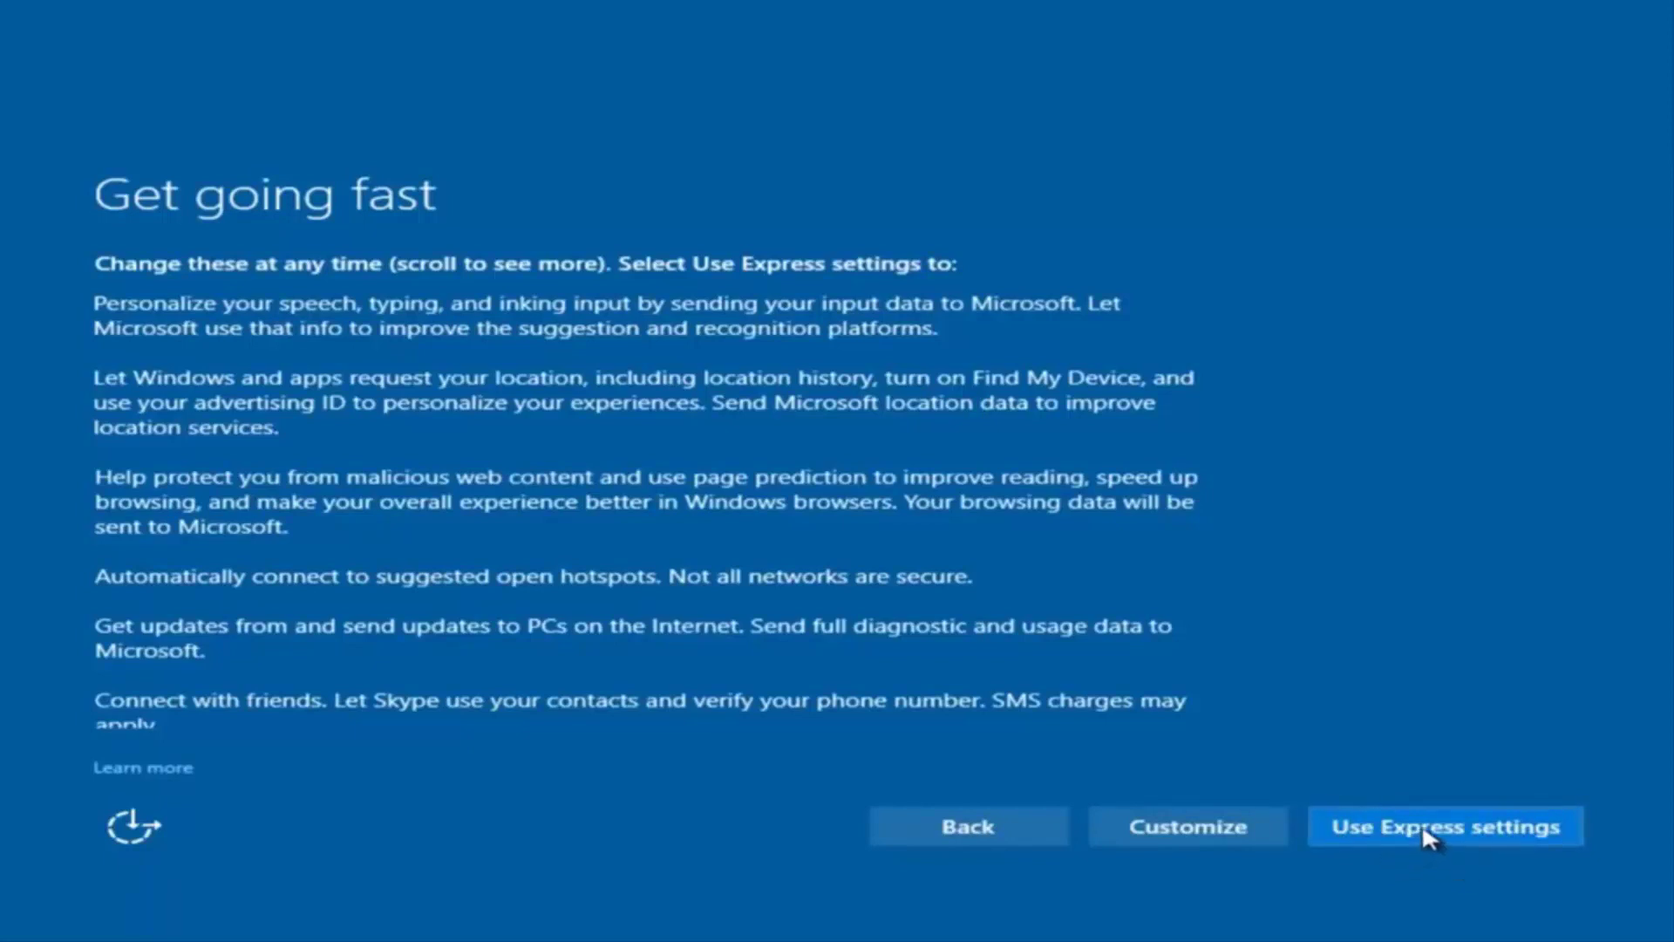
- Customize settings and turn off sending speech, typing and inking input to Microsoft
click(1203, 828)
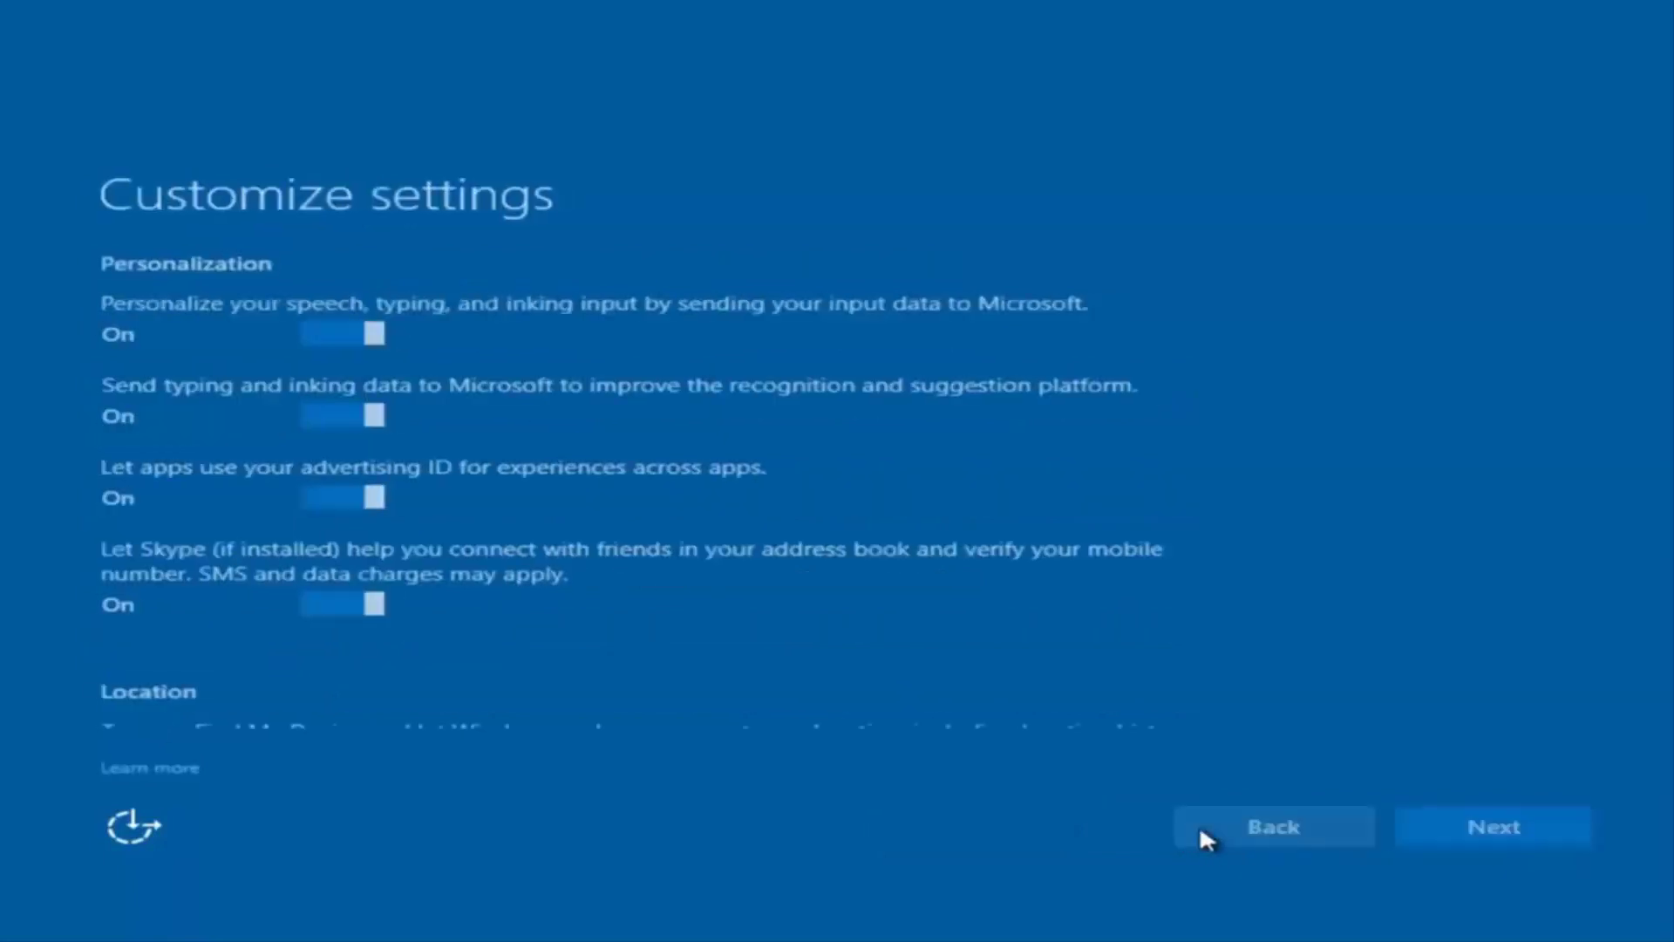
scroll(483, 407, down, 2)
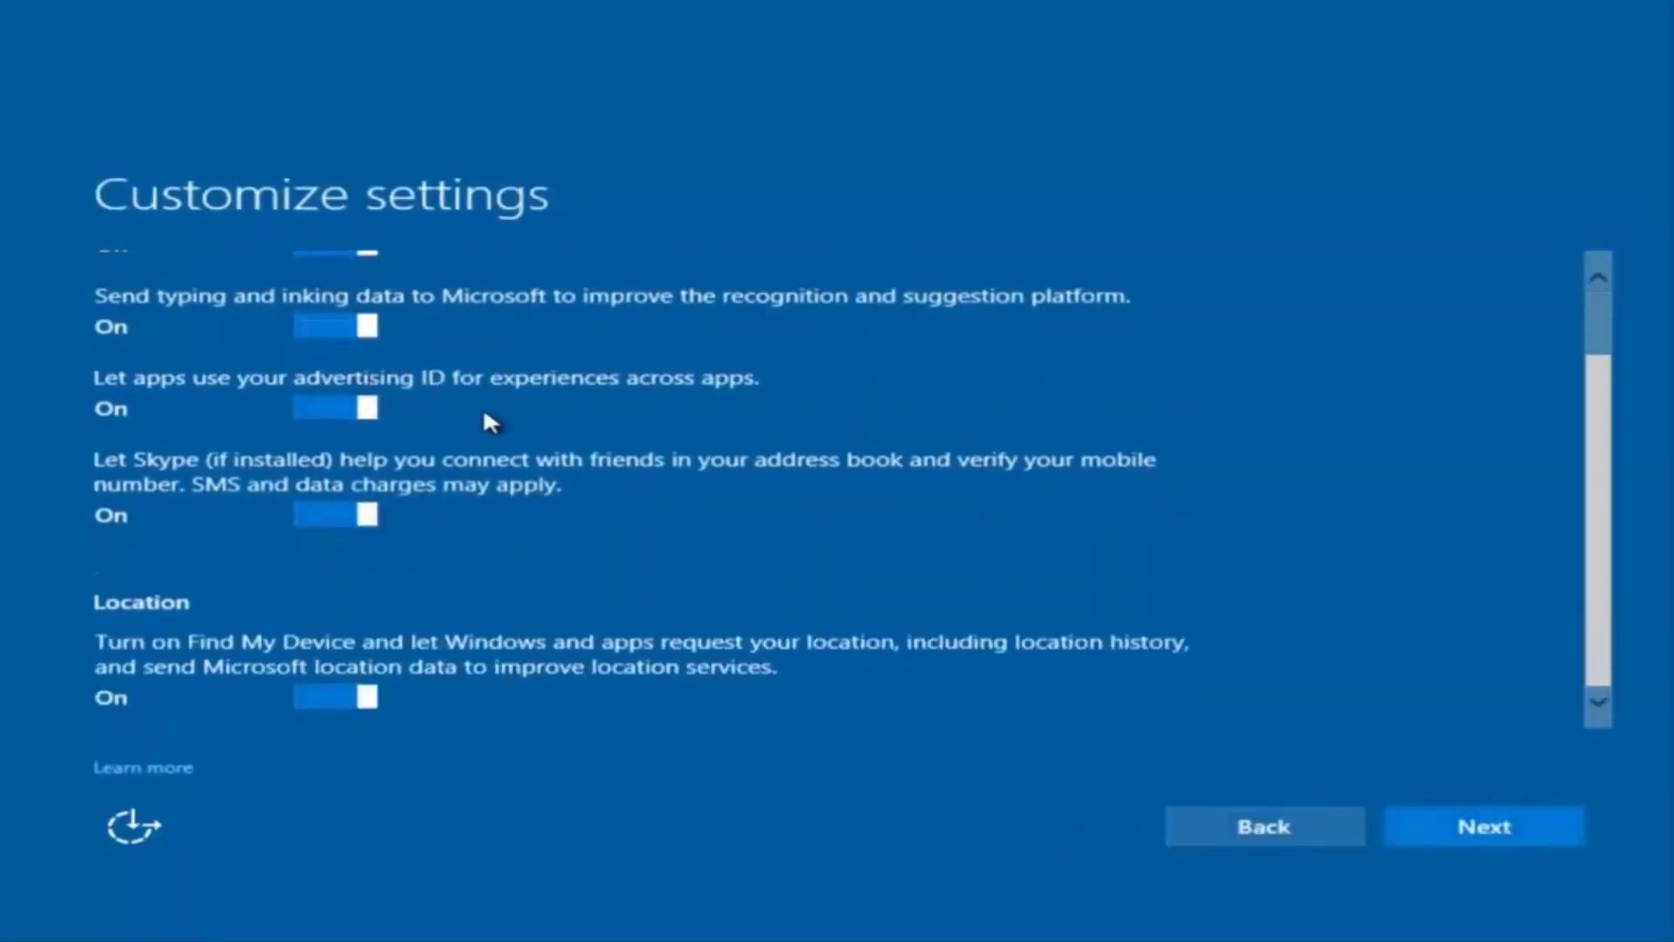
scroll(446, 432, up, 2)
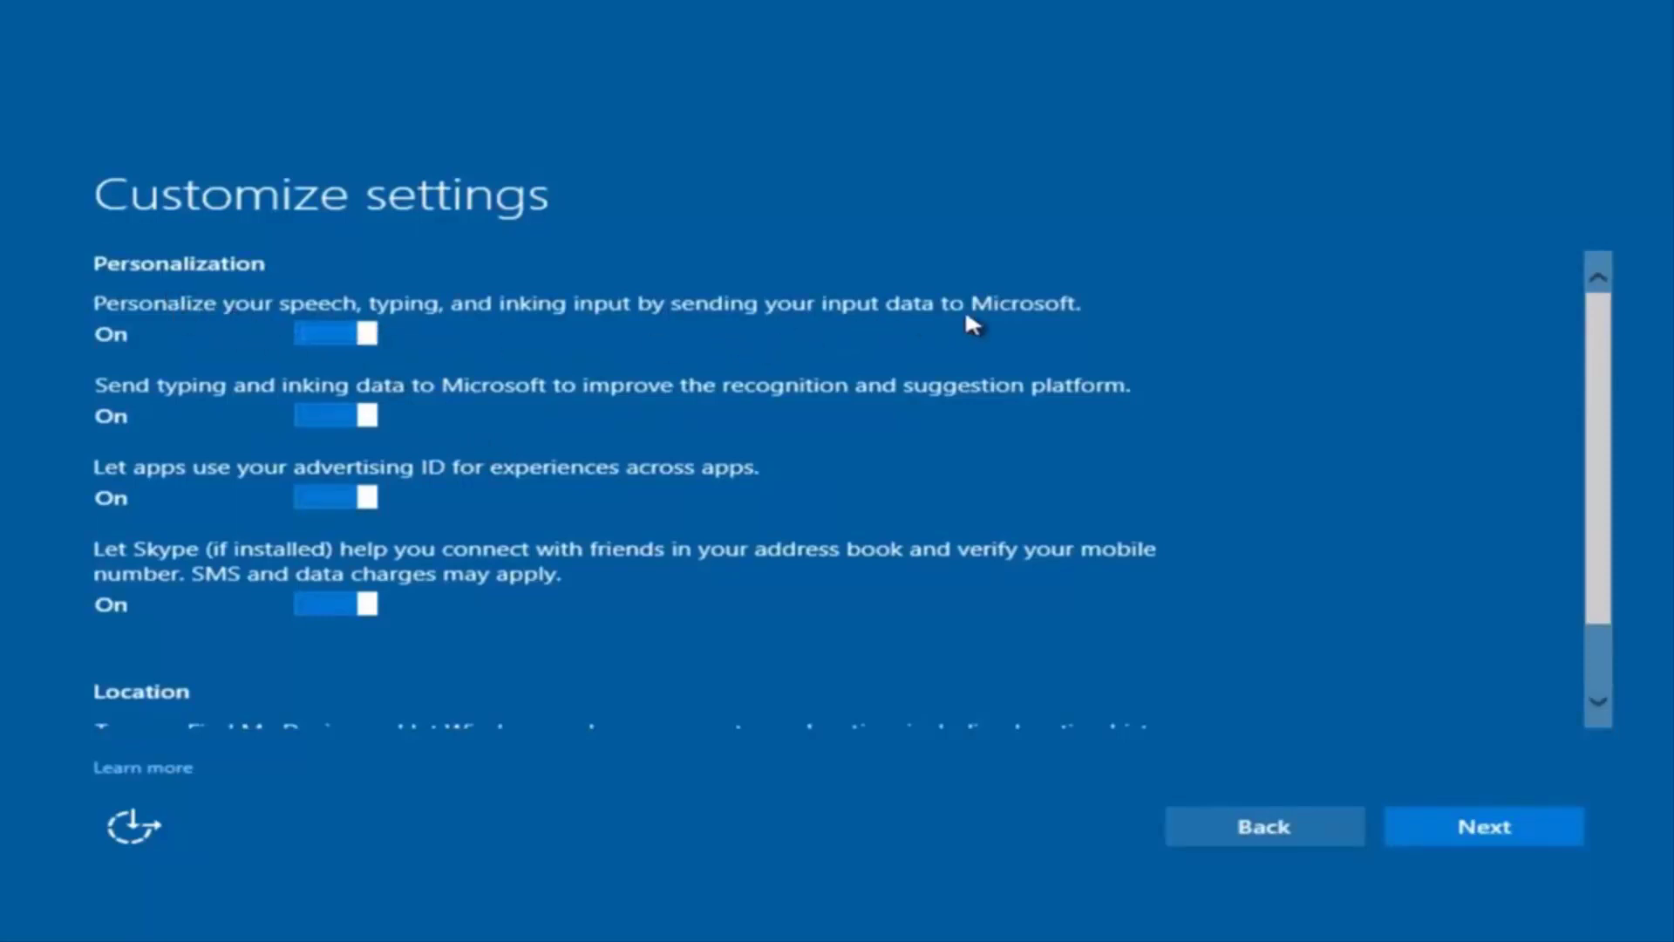
click(350, 332)
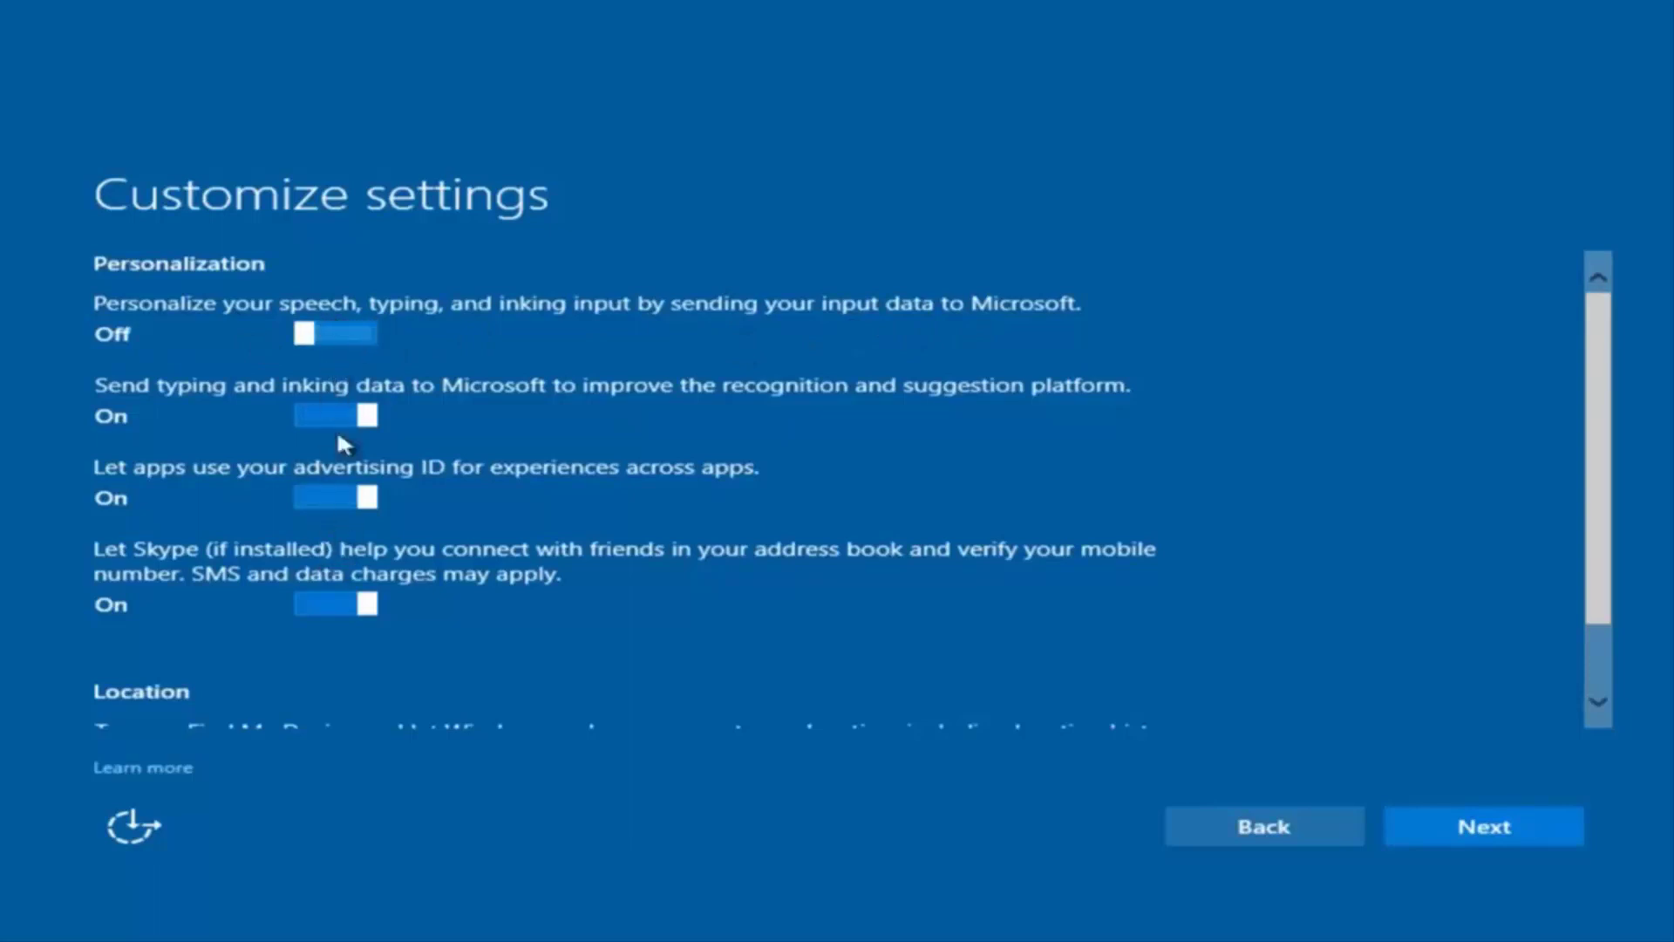
scroll(337, 527, down, 2)
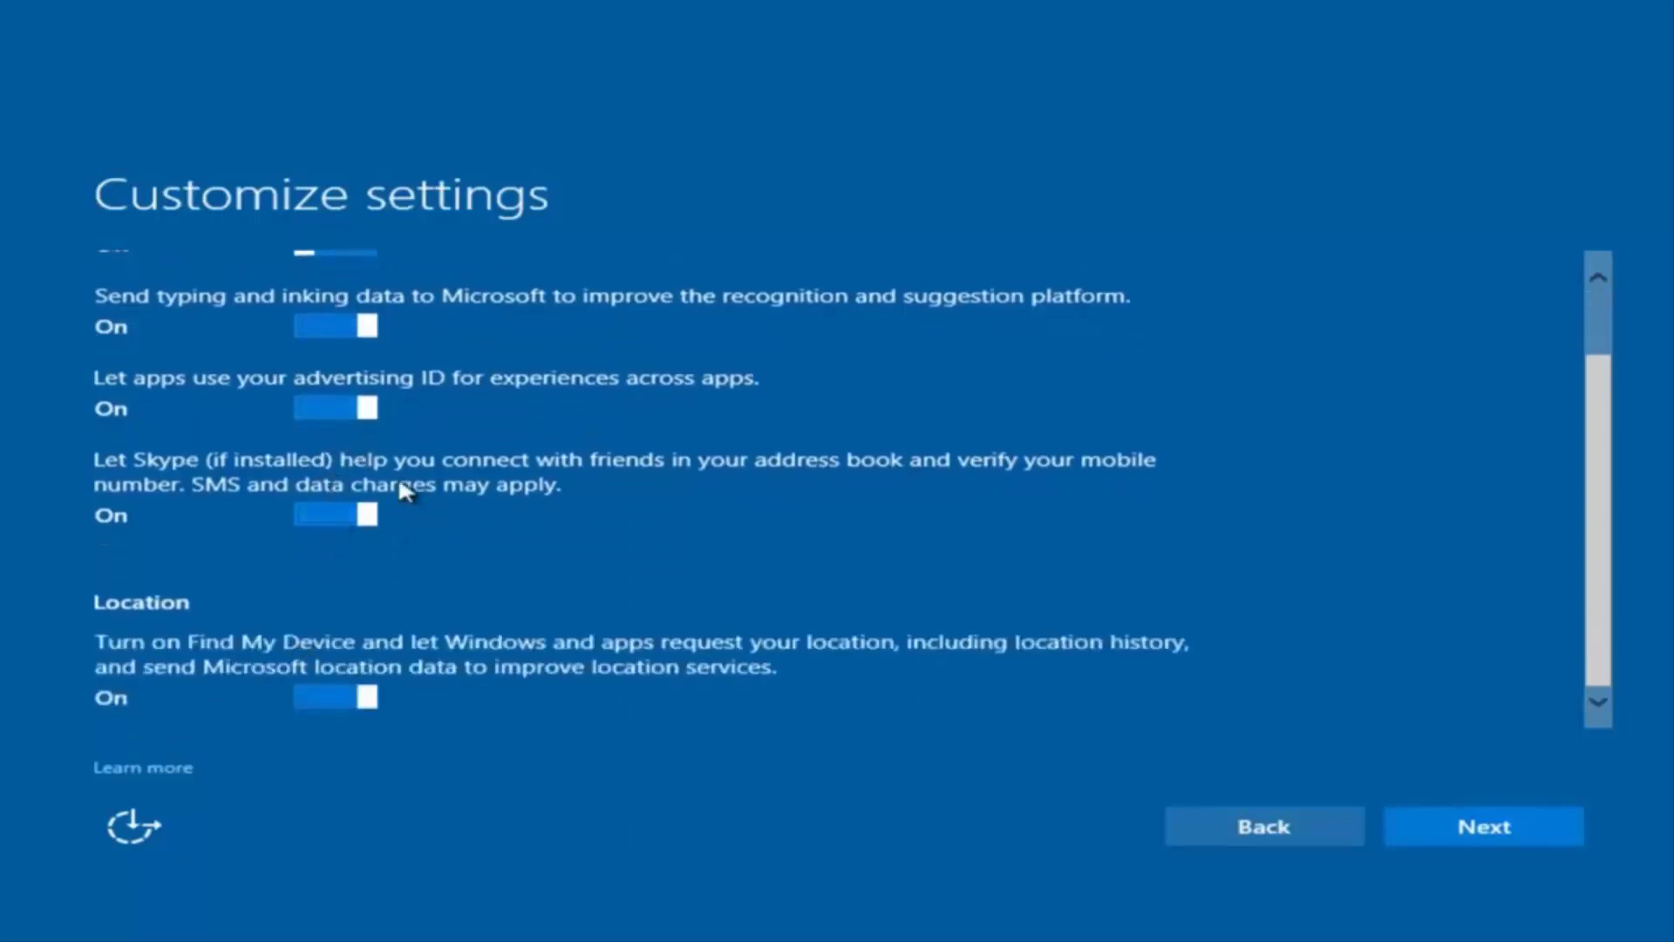
scroll(398, 474, up, 2)
scroll(389, 602, down, 2)
scroll(422, 485, up, 2)
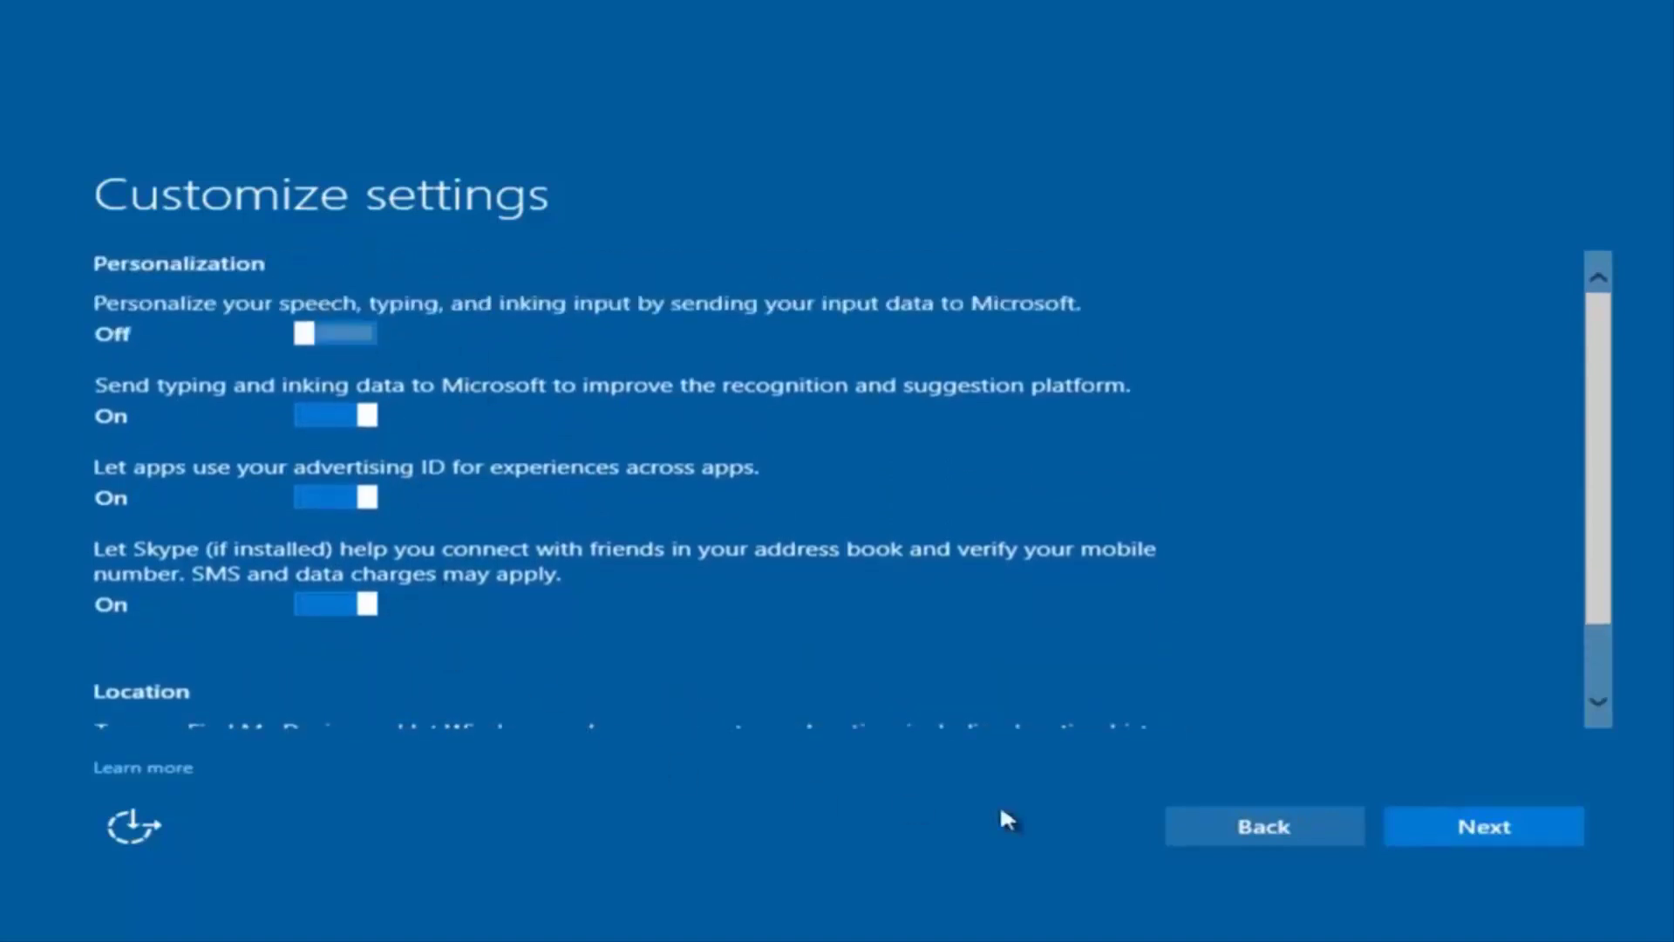
- Continue through the Connectivity and Browser, protection, and update pages to finish privacy setup
click(1455, 828)
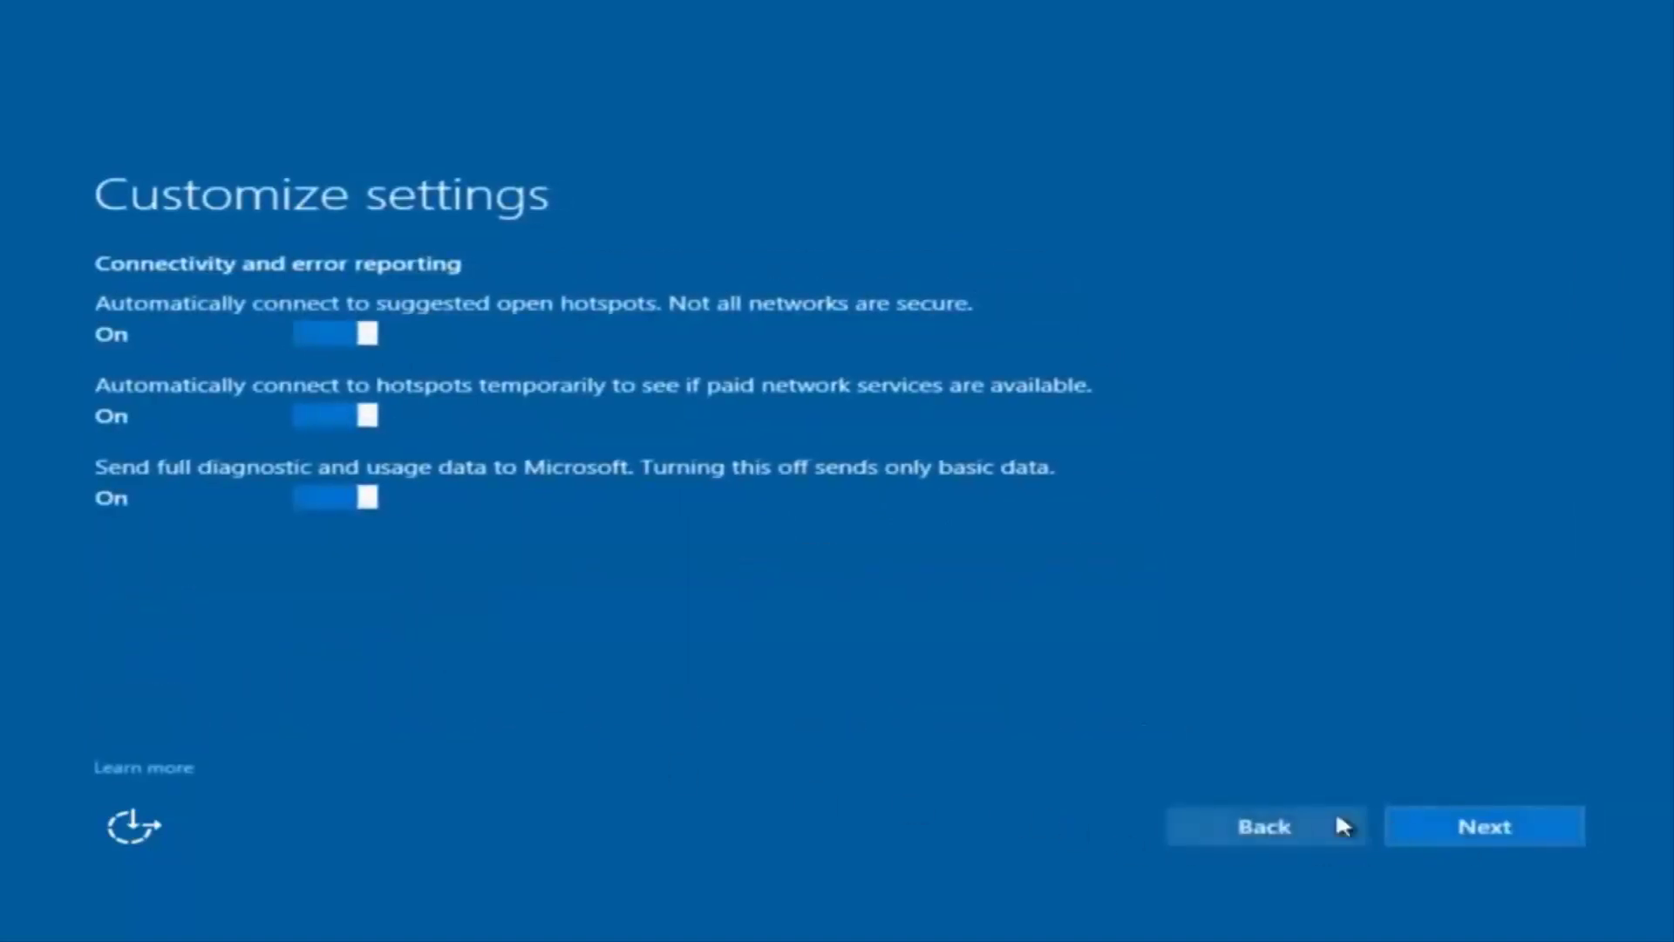
click(1484, 830)
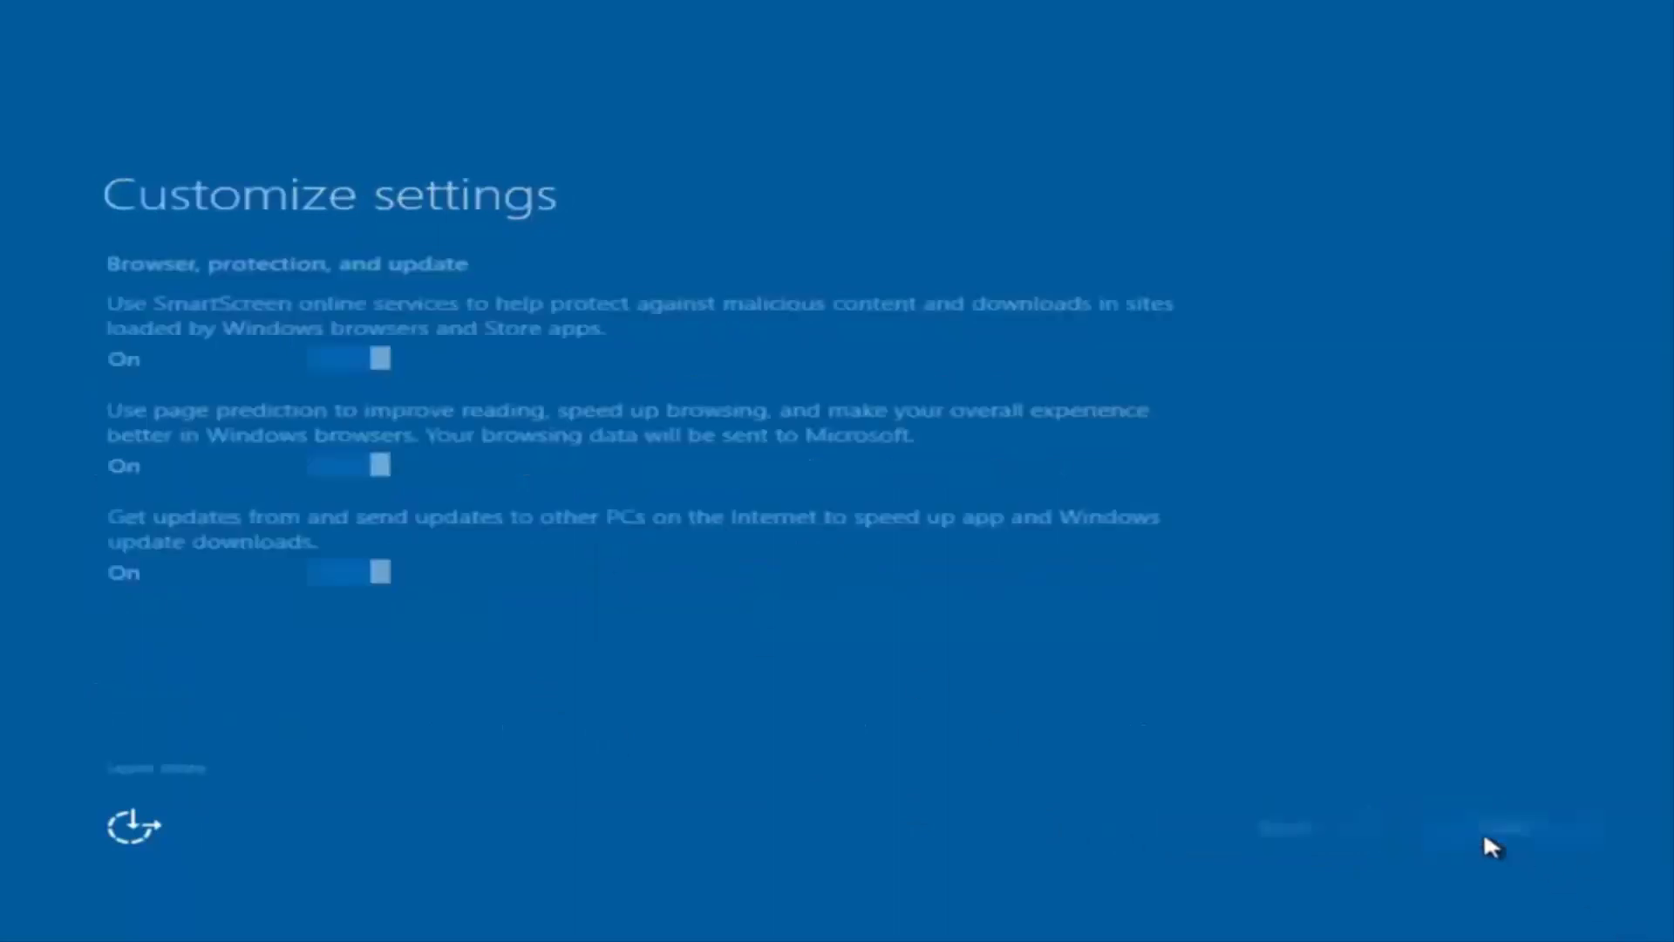
click(1469, 830)
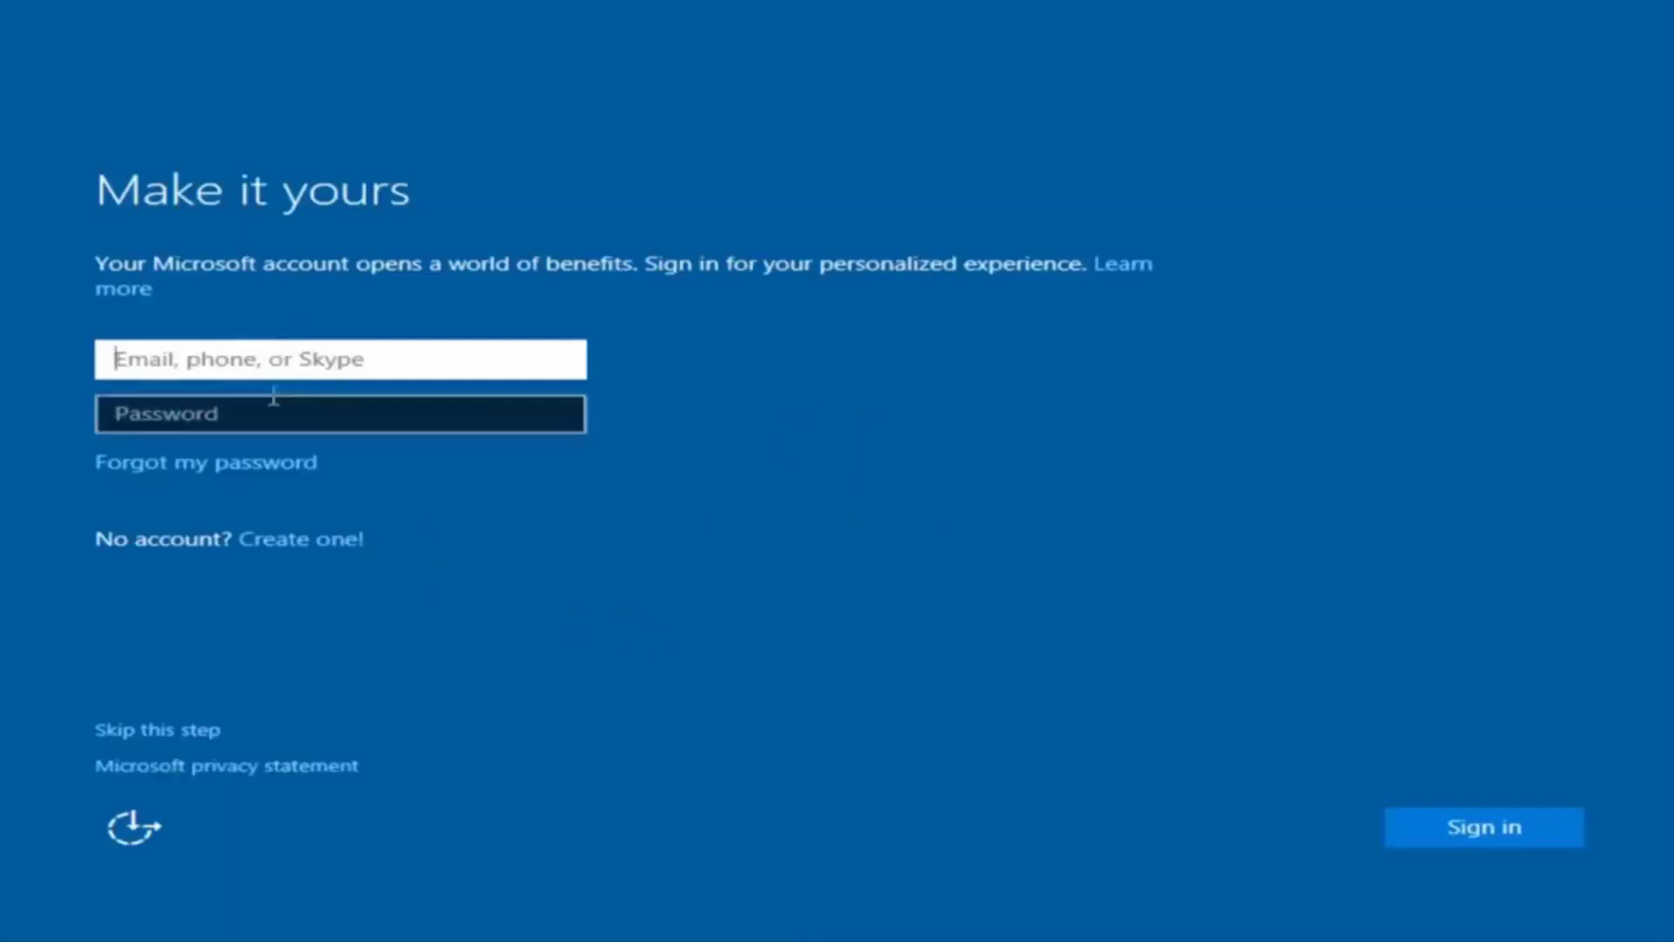
- Skip the Microsoft account sign-in and enter the local user name 'example'
click(658, 355)
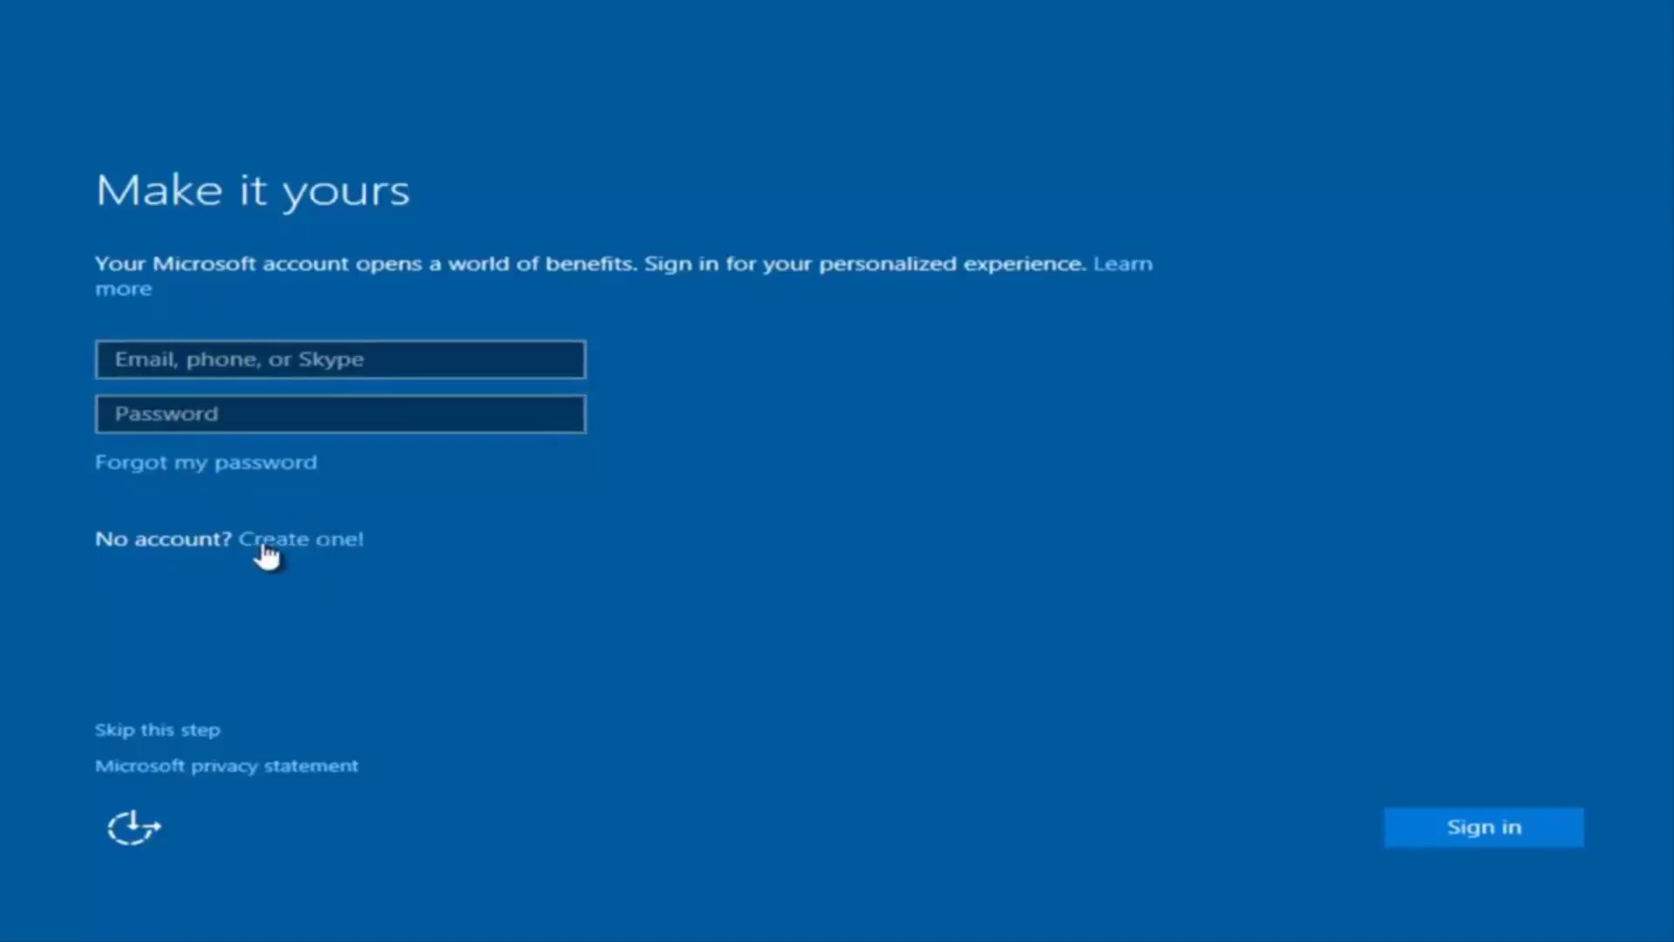
click(163, 731)
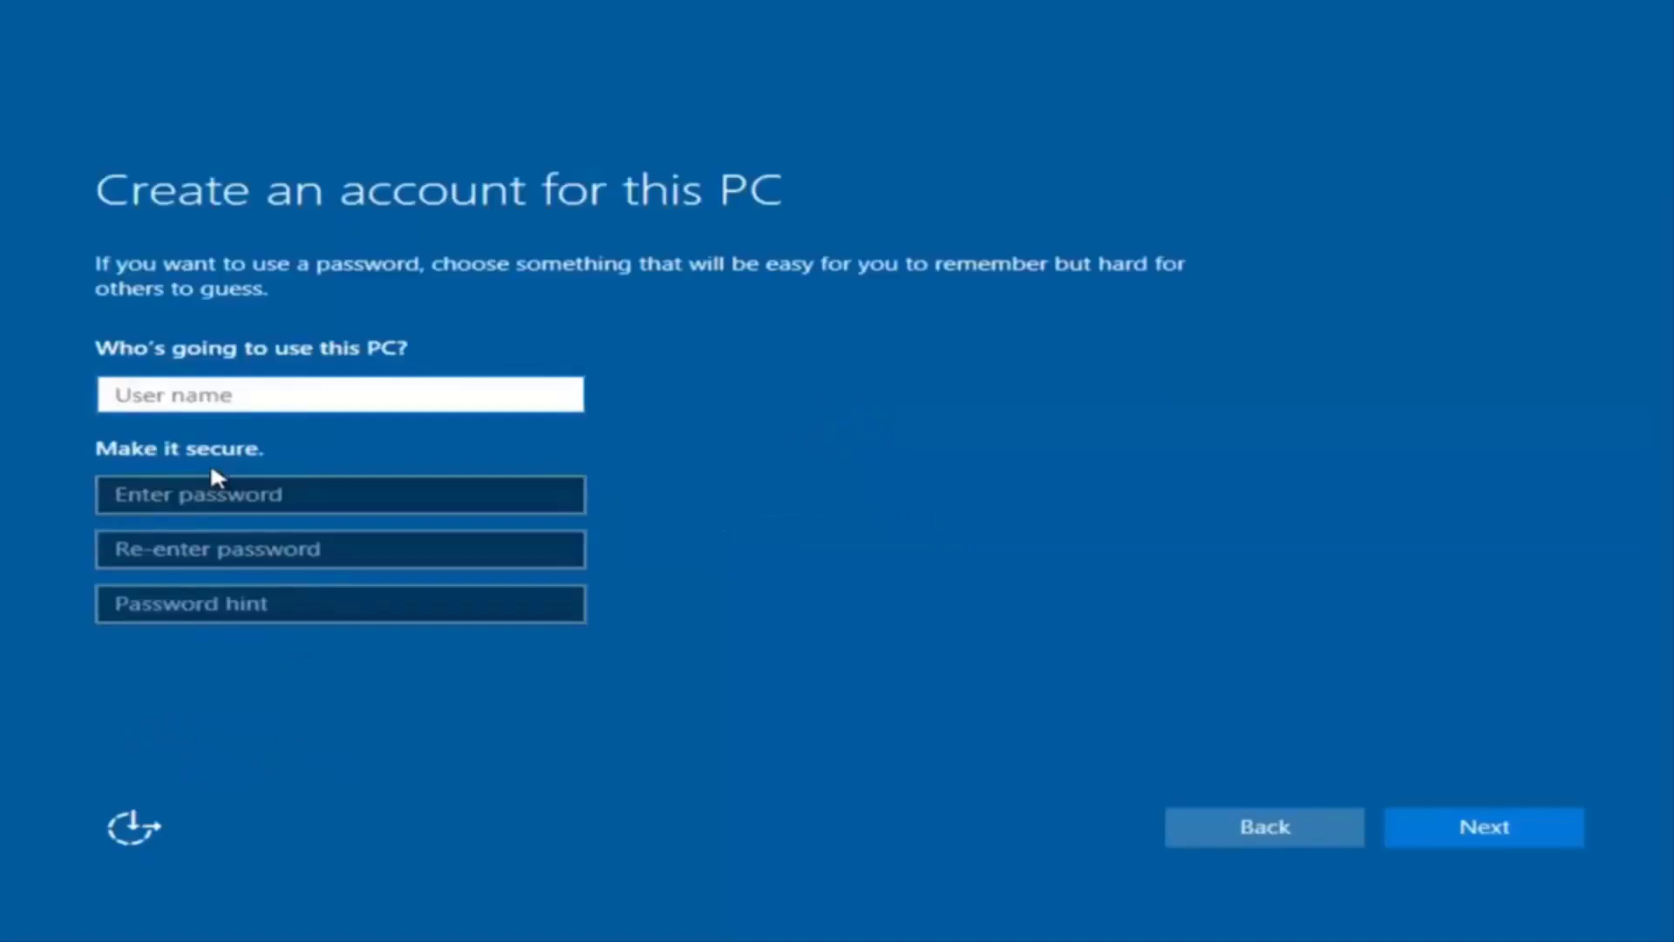
text(exam[pl)
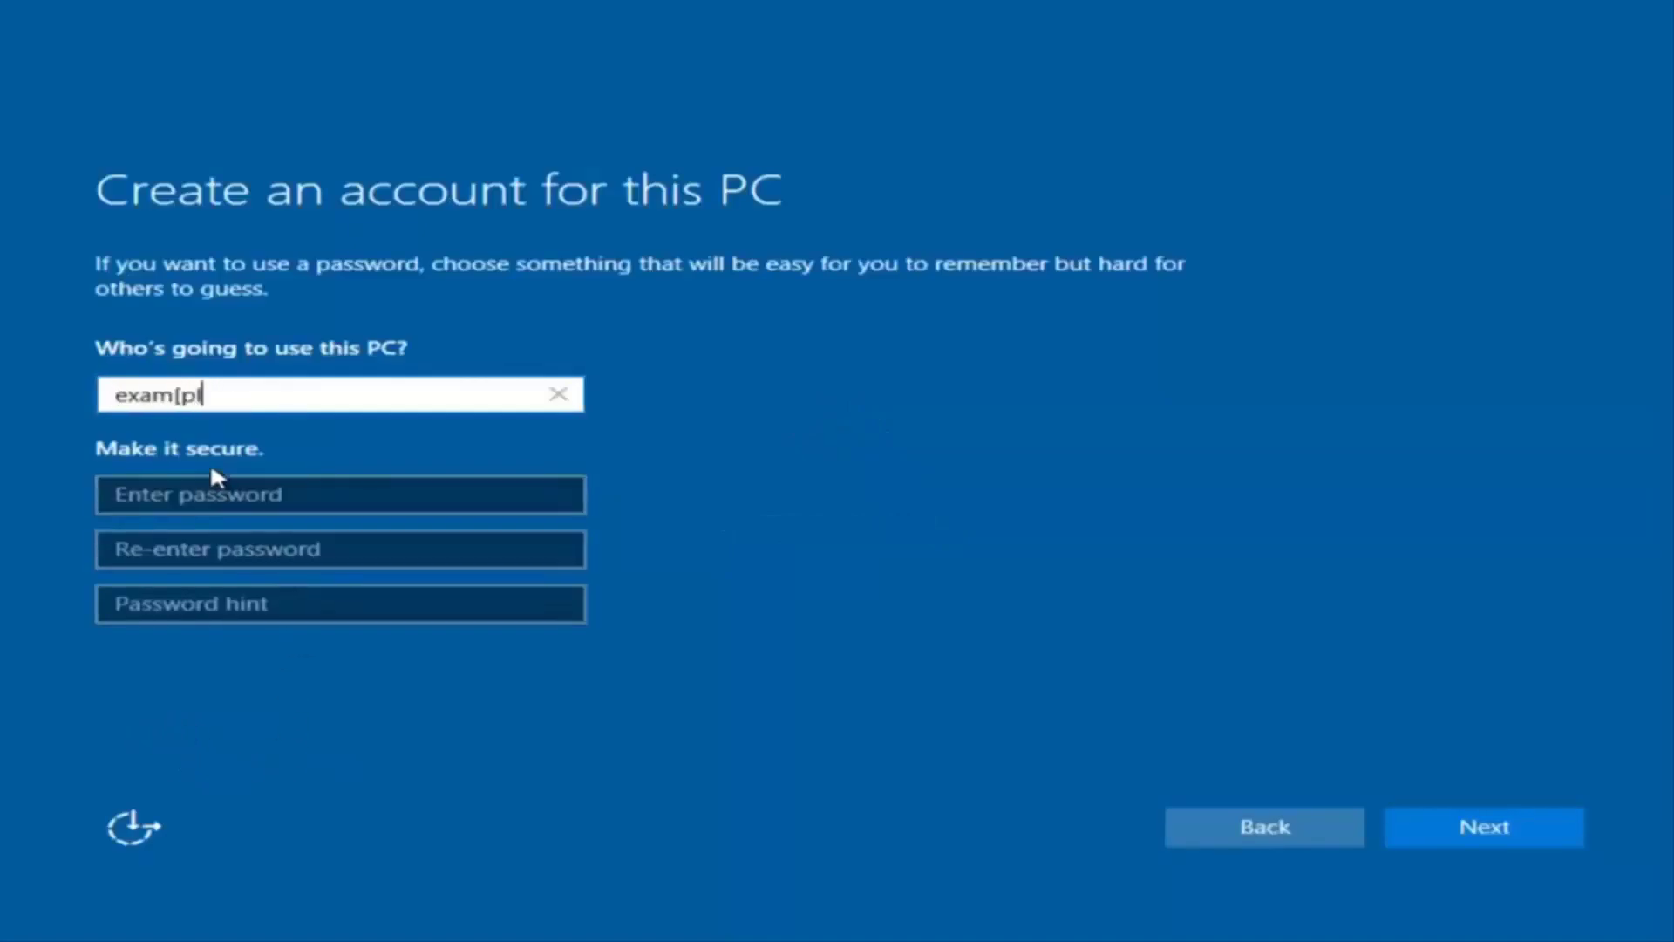
key(BackSpace)
key(BackSpace)
key(BackSpace)
text(ple)
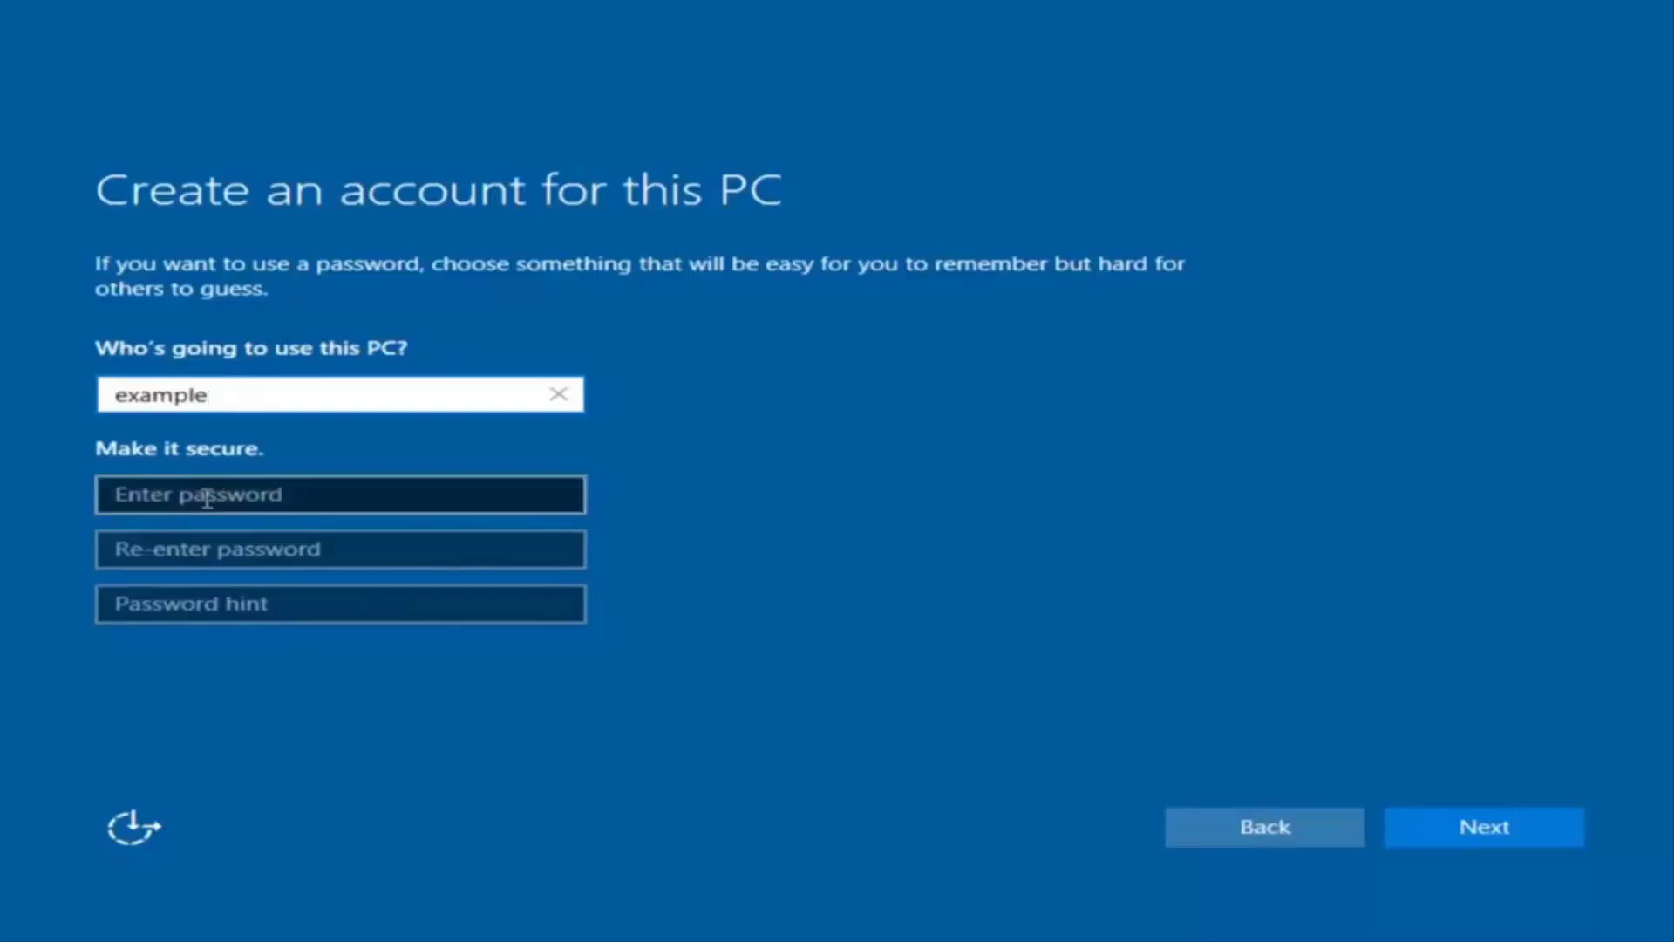
- Set and confirm the account password, add a password hint, and submit
click(207, 497)
text(password1)
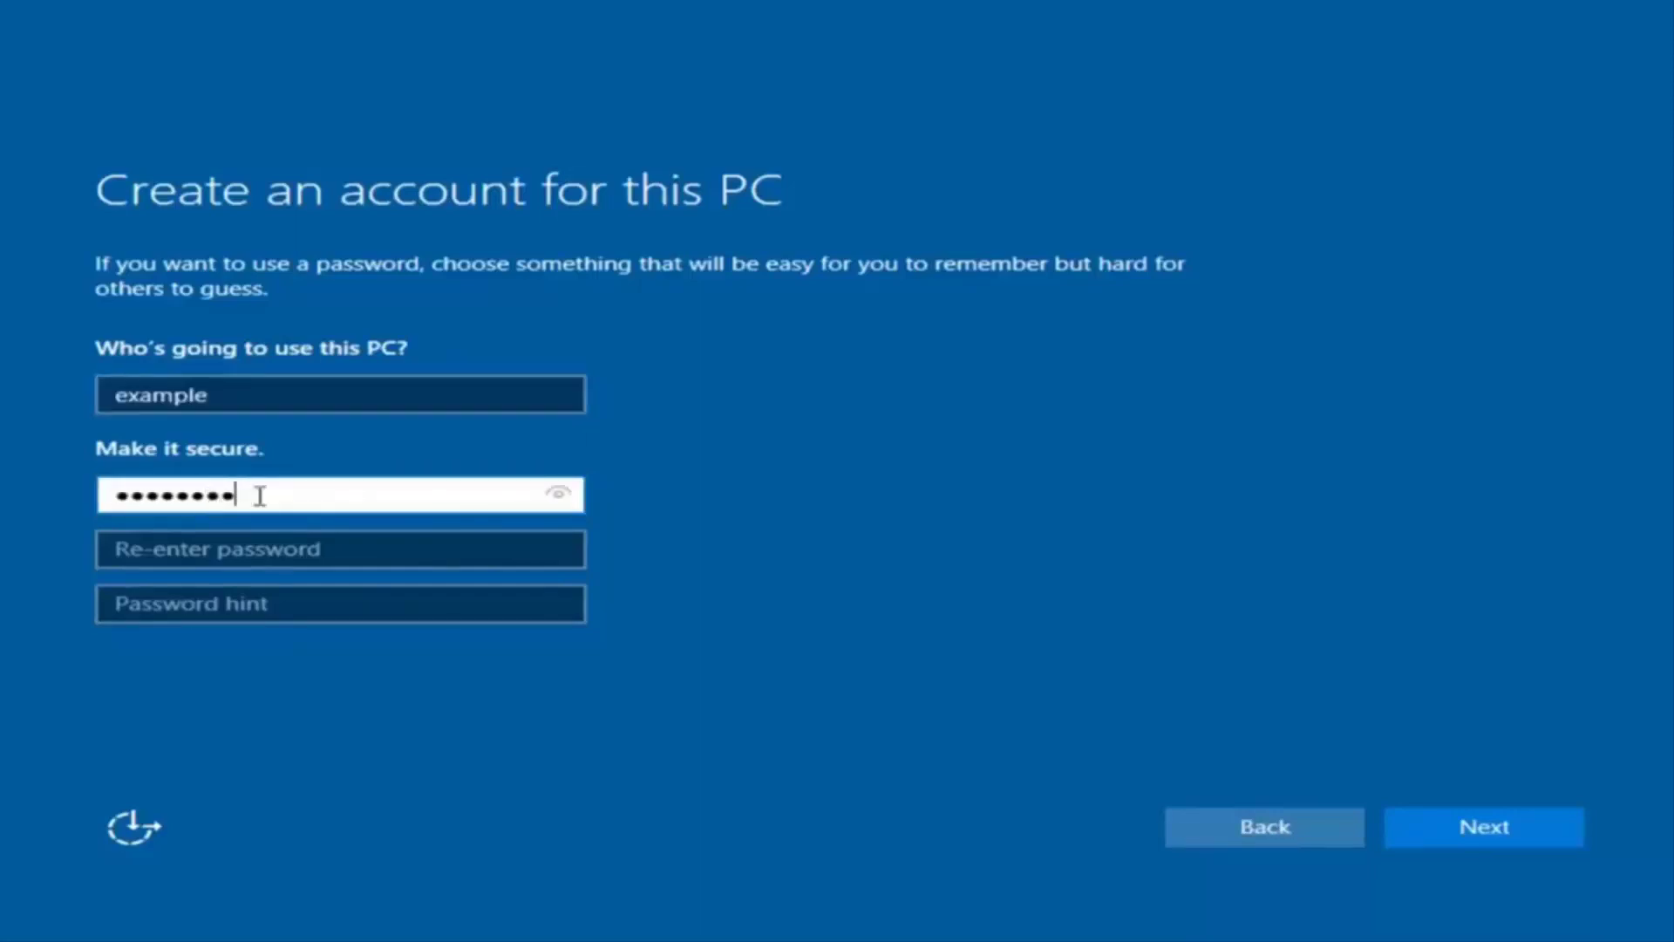
click(325, 550)
text(password1)
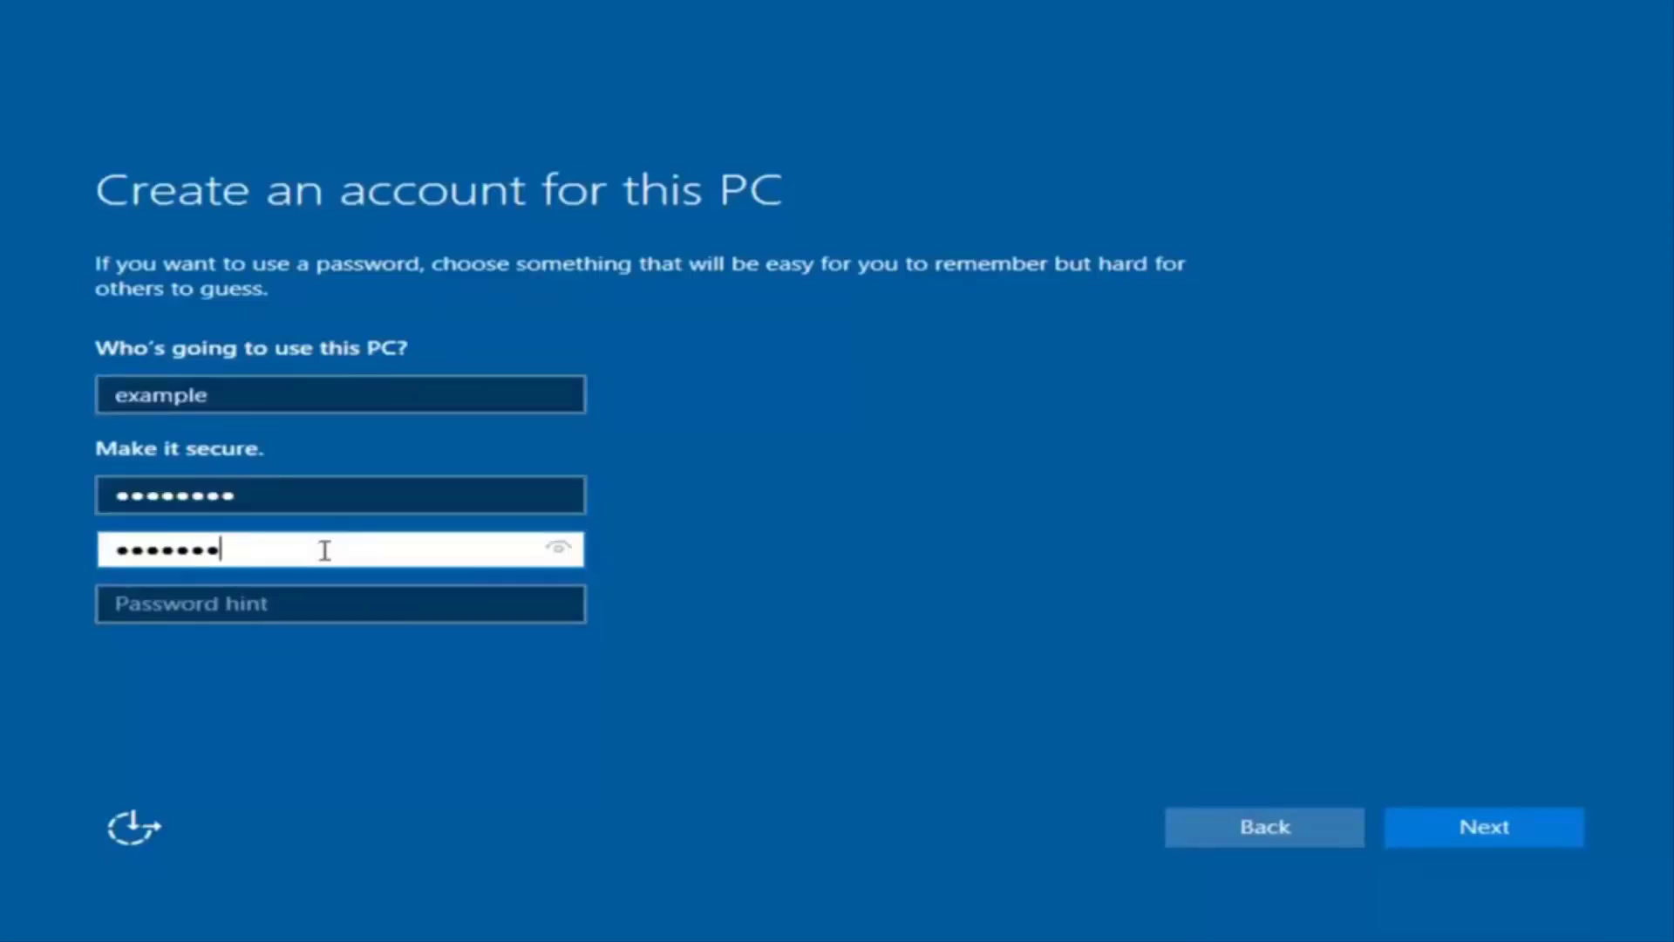
click(317, 606)
text(pass)
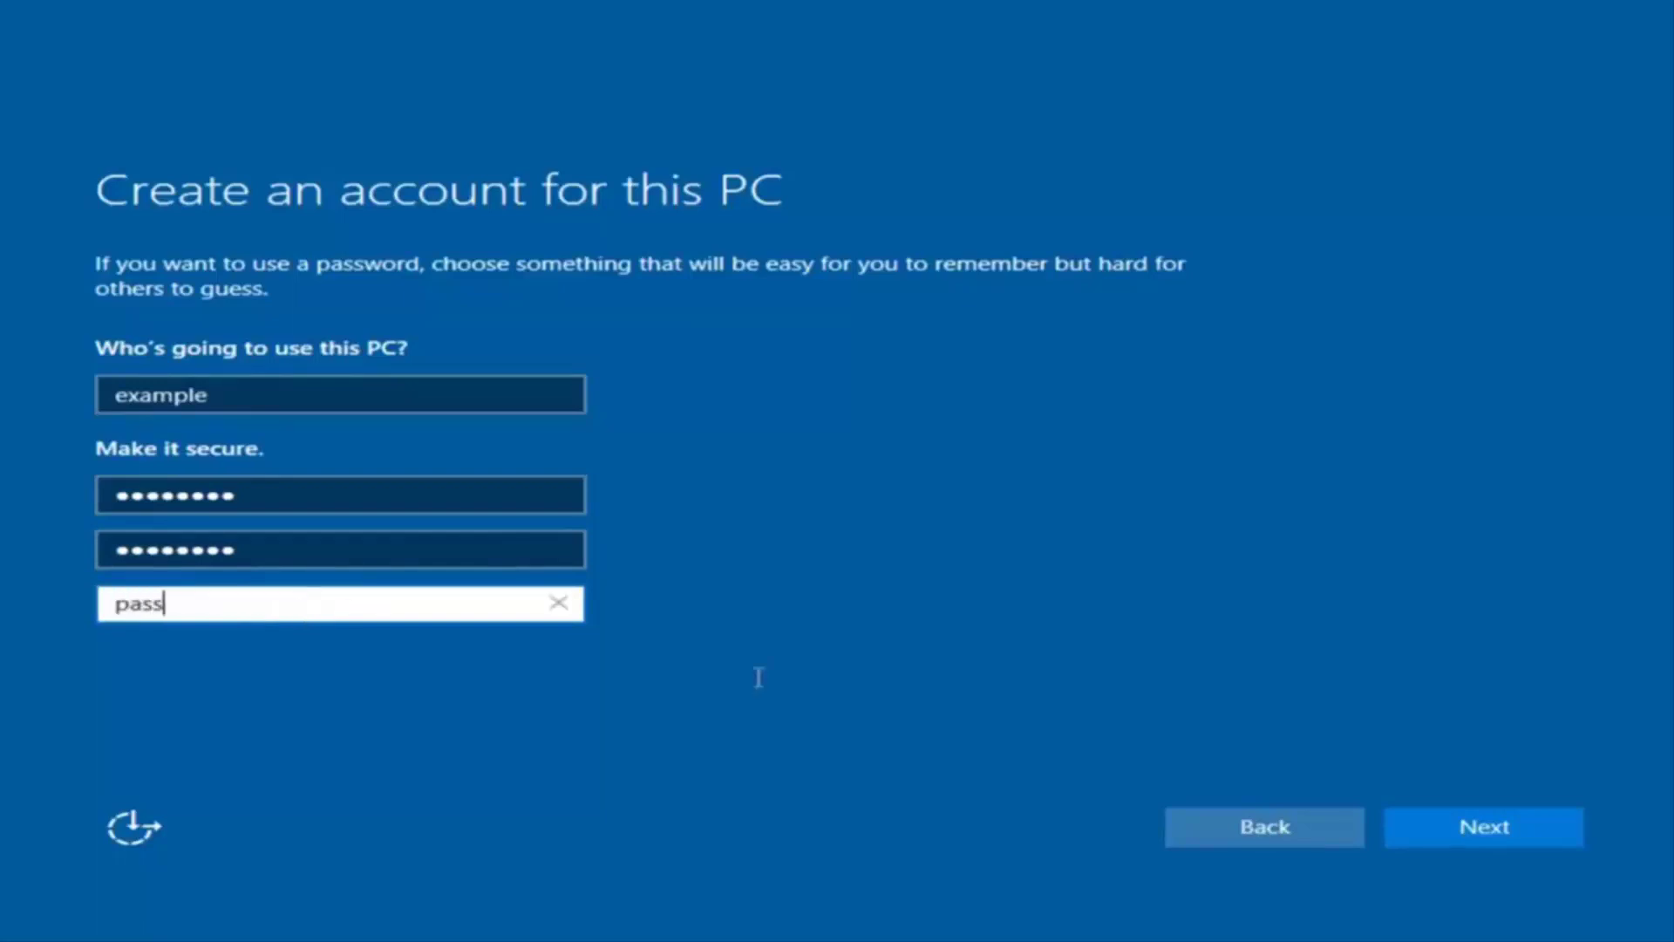
click(1509, 830)
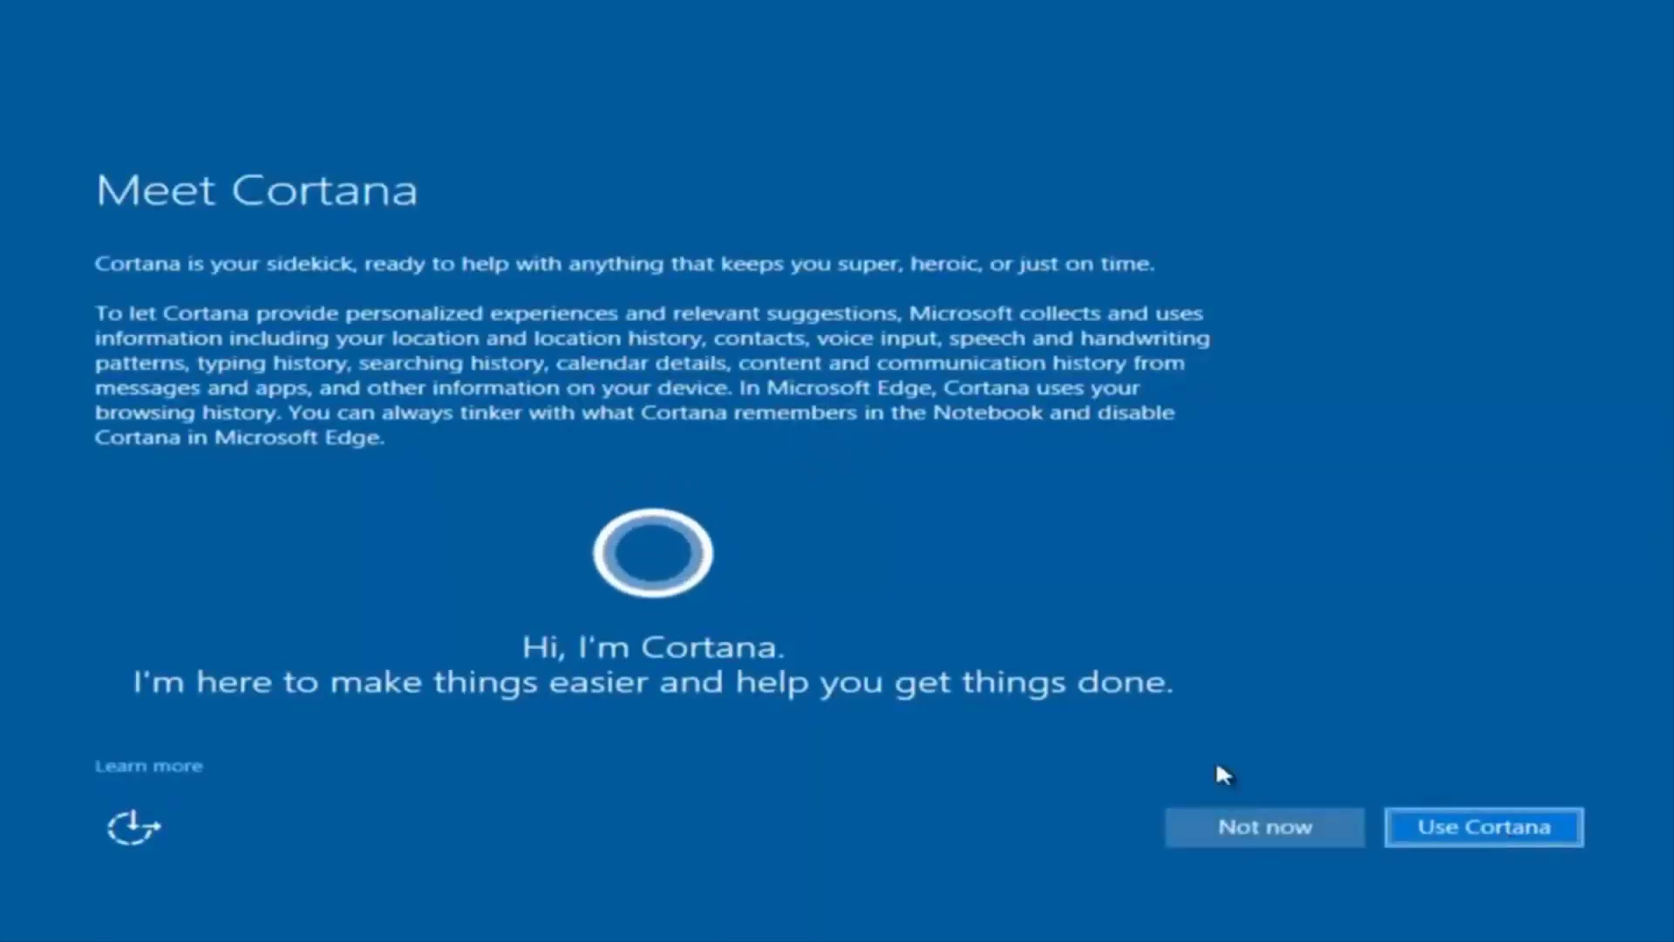
- Choose Not now on the Meet Cortana page to skip Cortana setup
click(1230, 811)
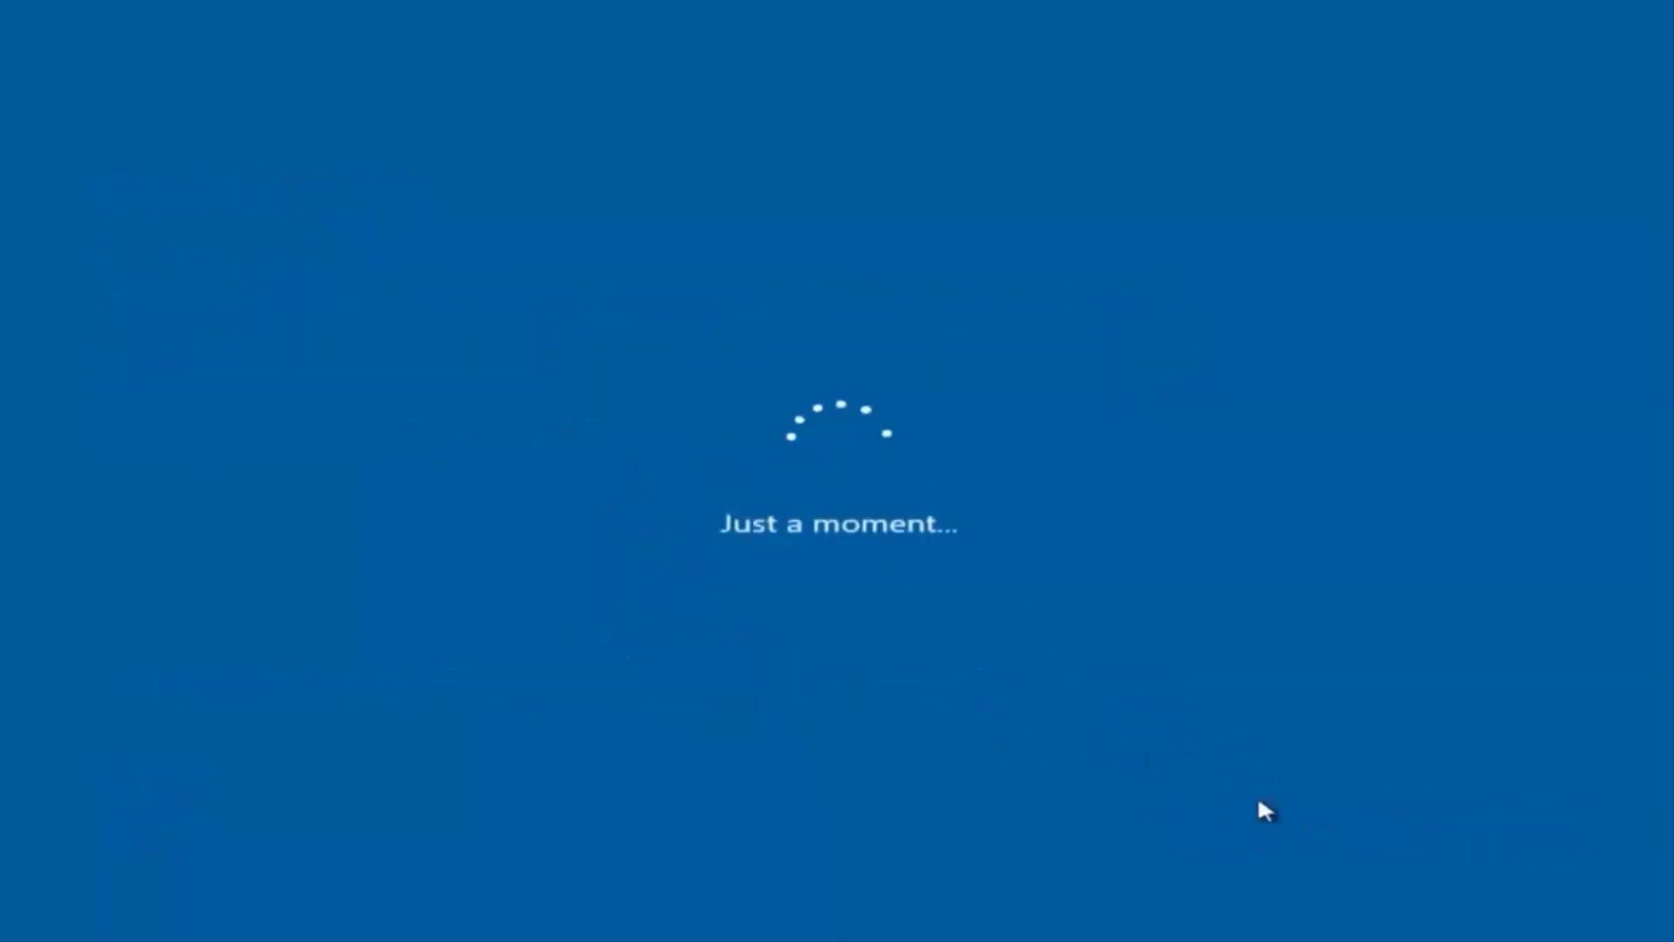